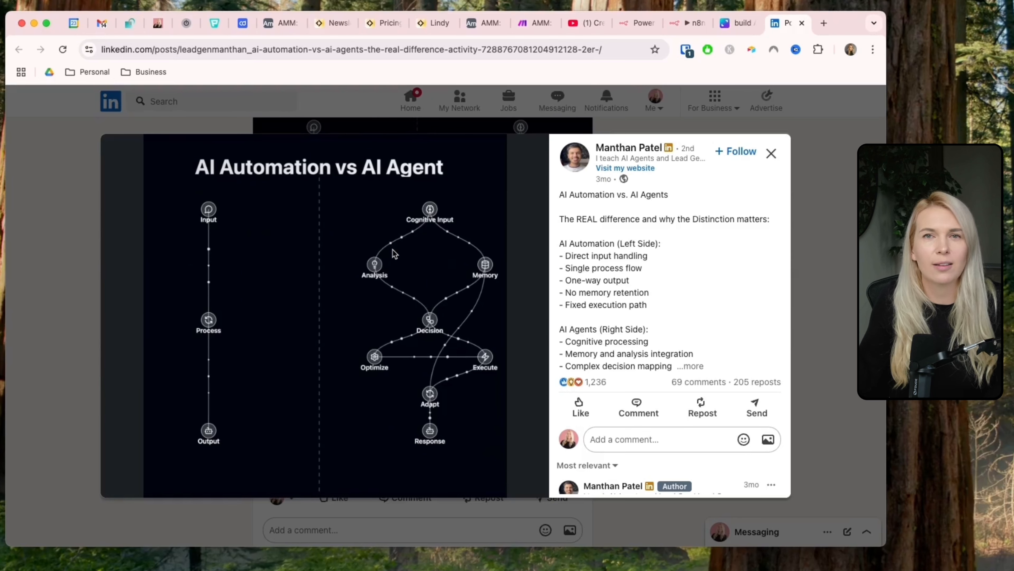
Step: Switch to the existing Newsletter on autopilot flow in Lindy and examine its AI Agent's prompt
{"action": "left_click", "coordinate": [334, 23]}
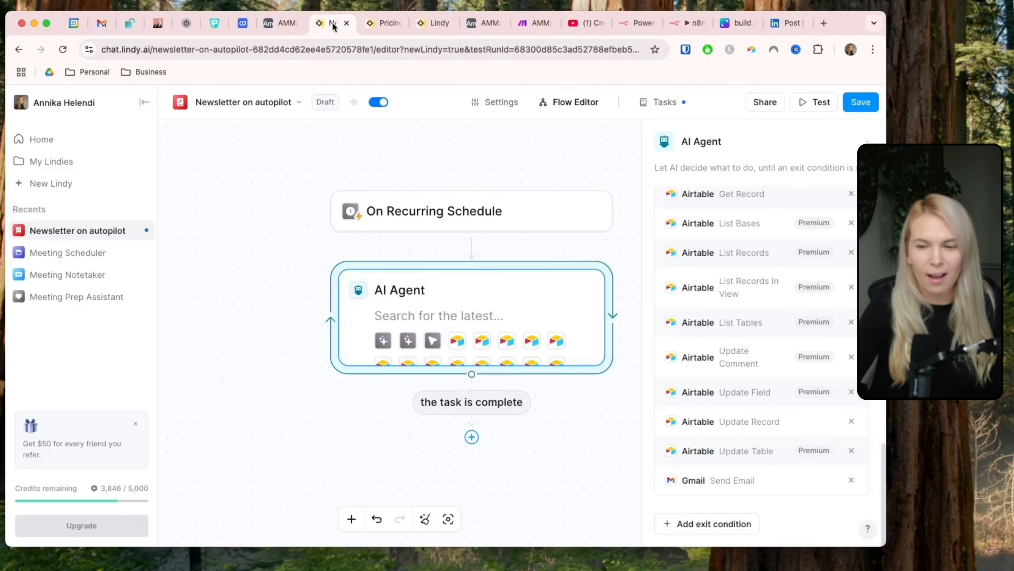
{"action": "left_click", "coordinate": [251, 318]}
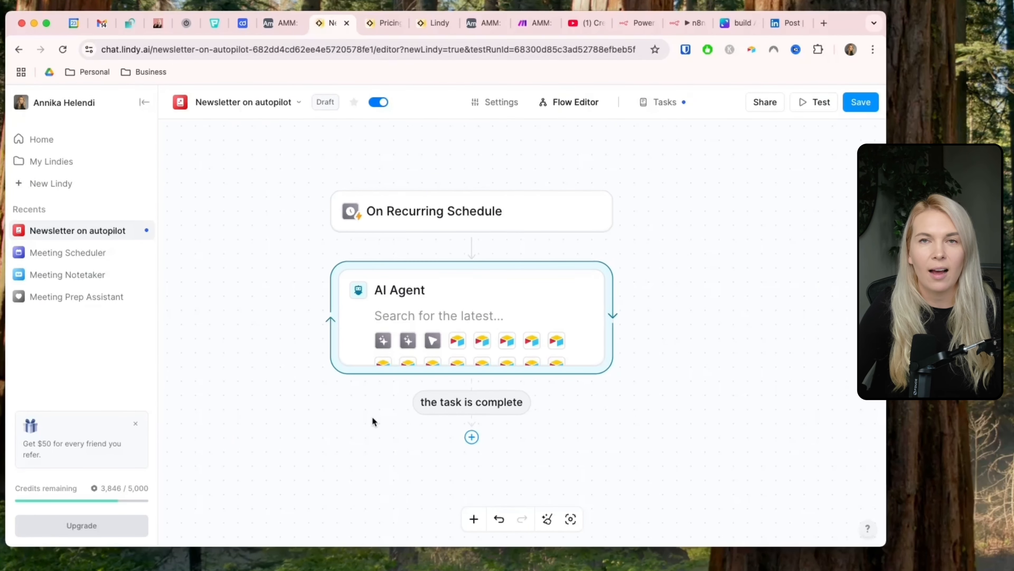
{"action": "left_click", "coordinate": [432, 304]}
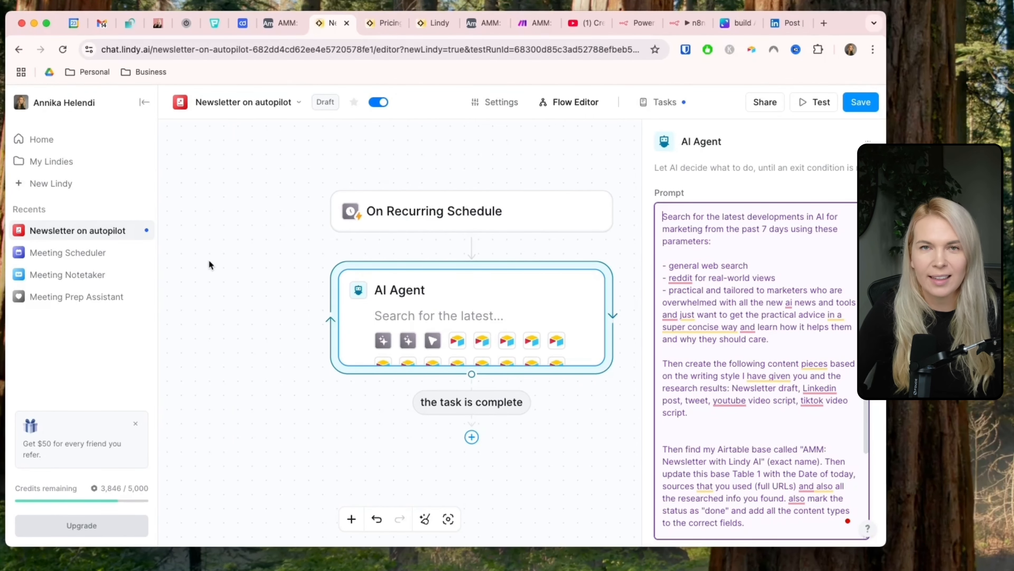
Step: Review the plans and their included credits on Lindy's pricing page
{"action": "left_click", "coordinate": [382, 22]}
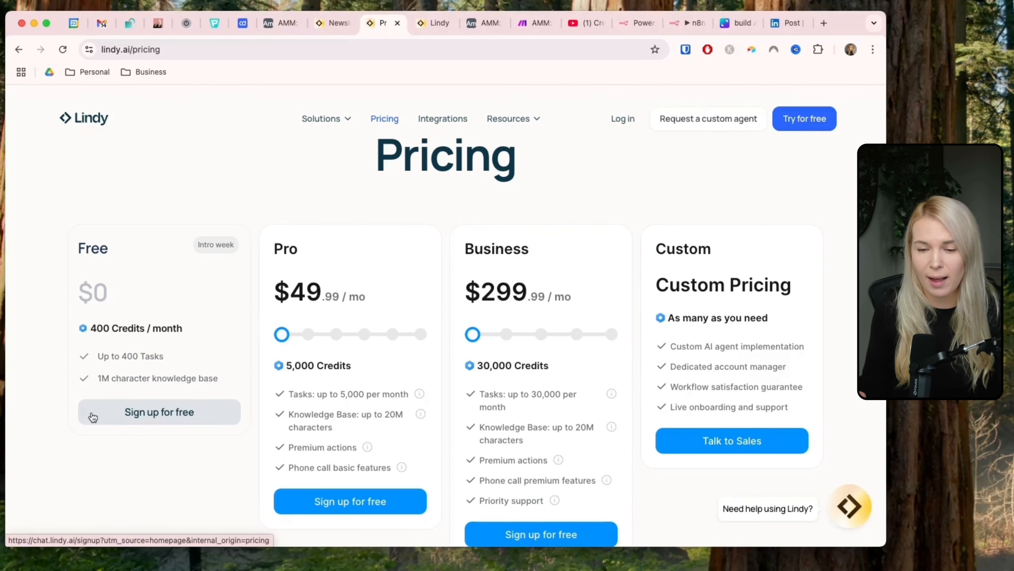
{"action": "scroll", "coordinate": [92, 416], "scroll_direction": "down", "scroll_amount": 2}
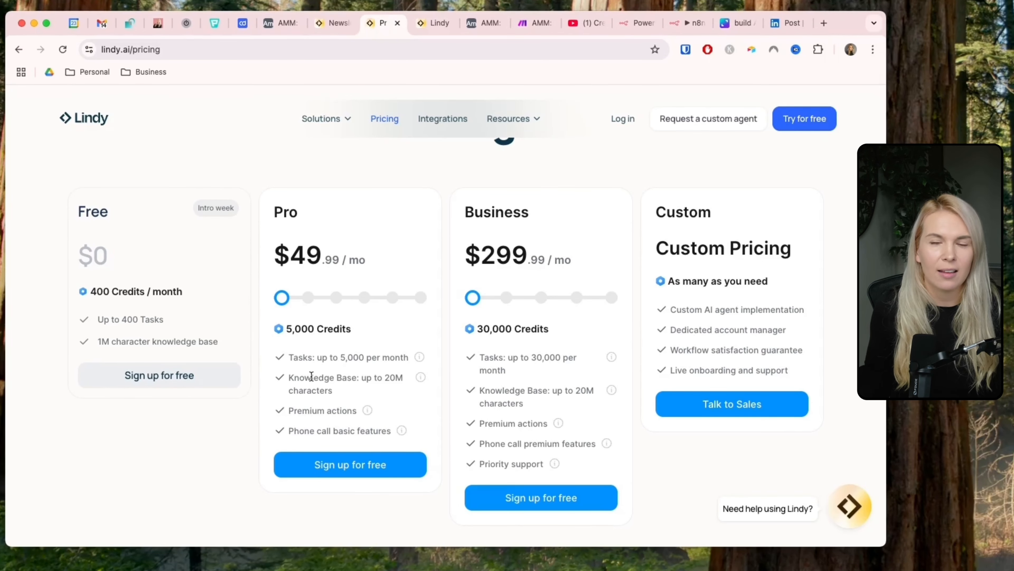
Step: Return to the Lindy flow editor and create a new Lindy from scratch
{"action": "left_click", "coordinate": [333, 23]}
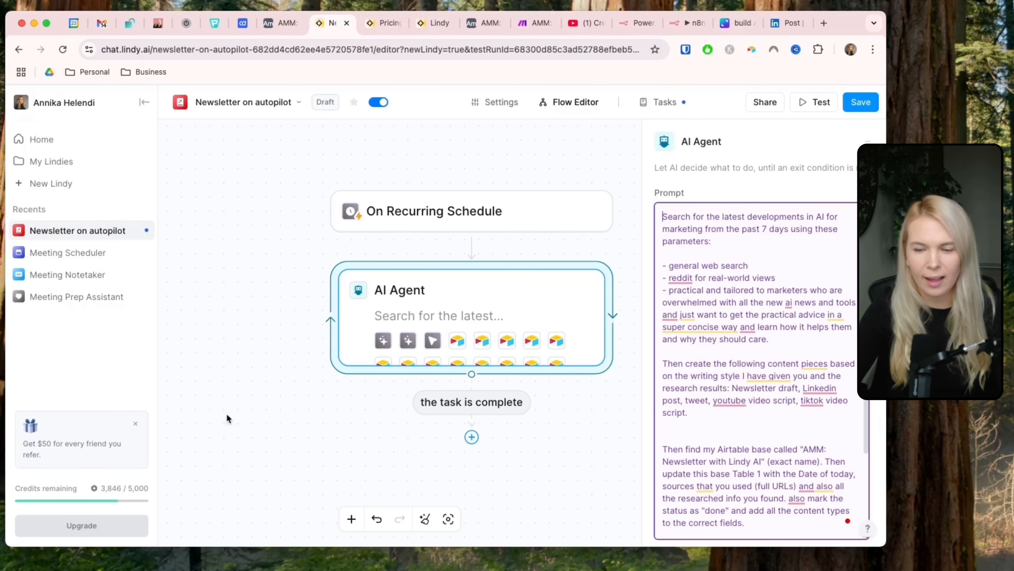
{"action": "left_click", "coordinate": [241, 360]}
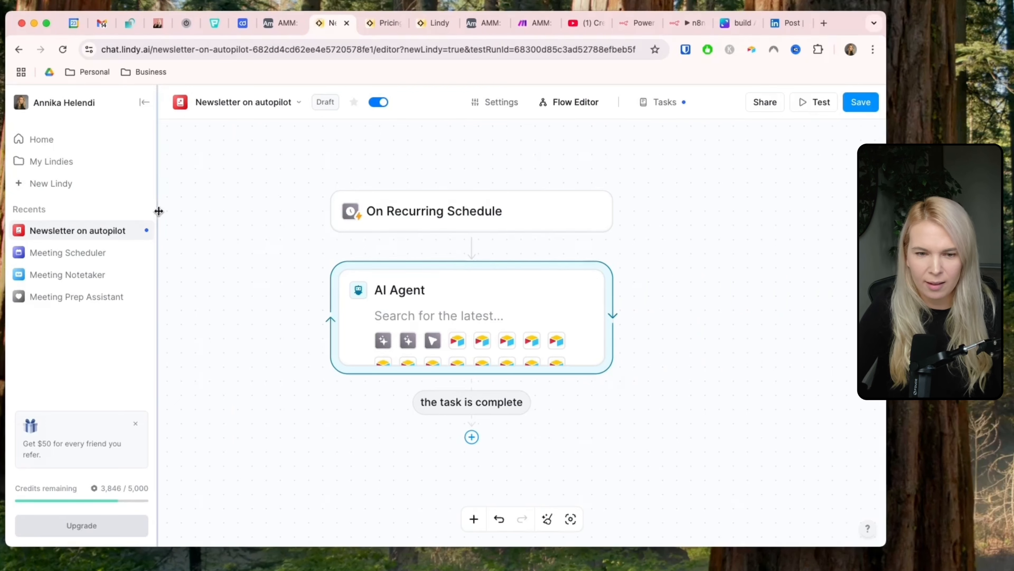
{"action": "left_click", "coordinate": [60, 187]}
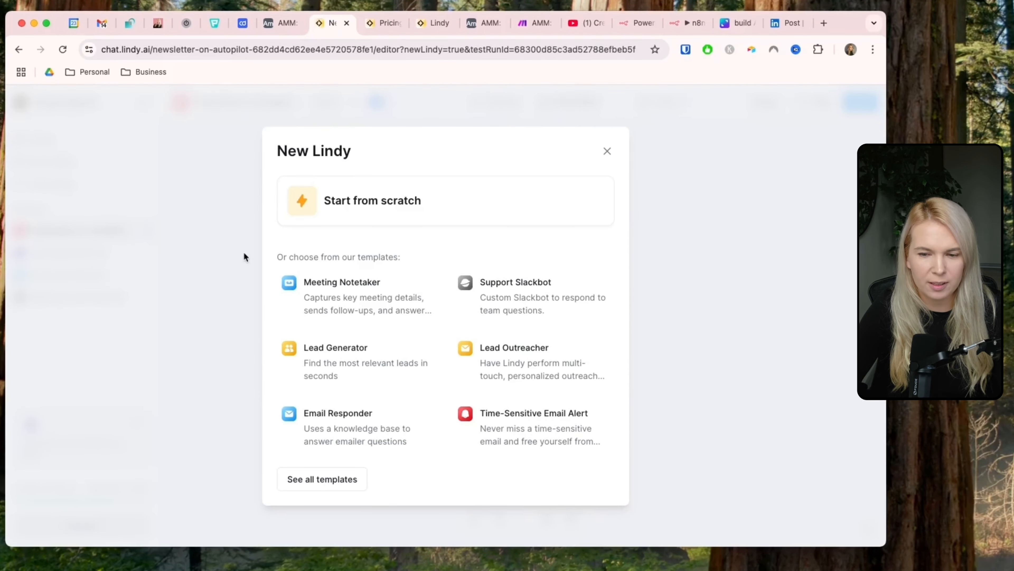
{"action": "left_click", "coordinate": [353, 213]}
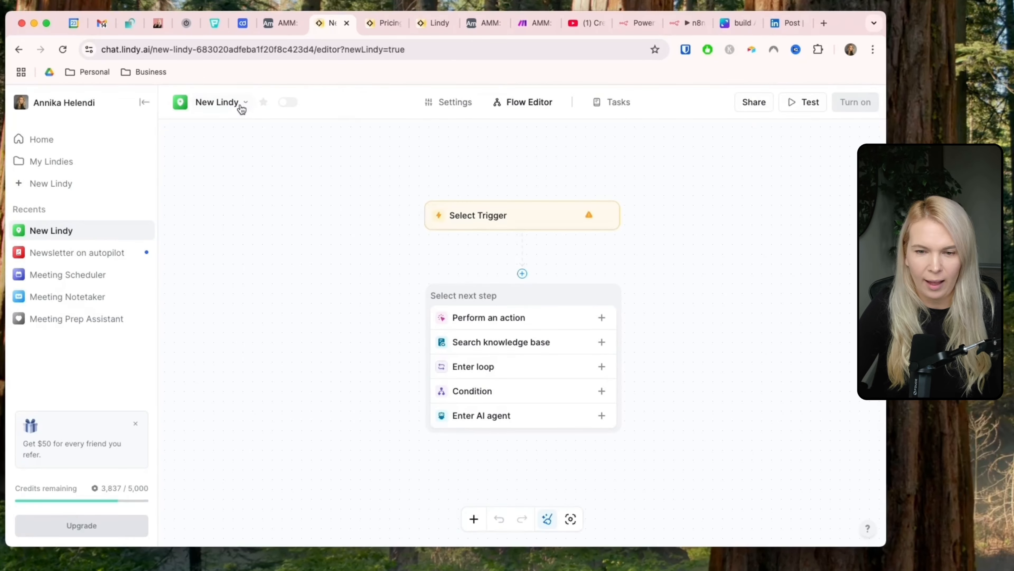
Step: Rename the new Lindy as "Newsletter Agent for AMM"
{"action": "left_click", "coordinate": [240, 104]}
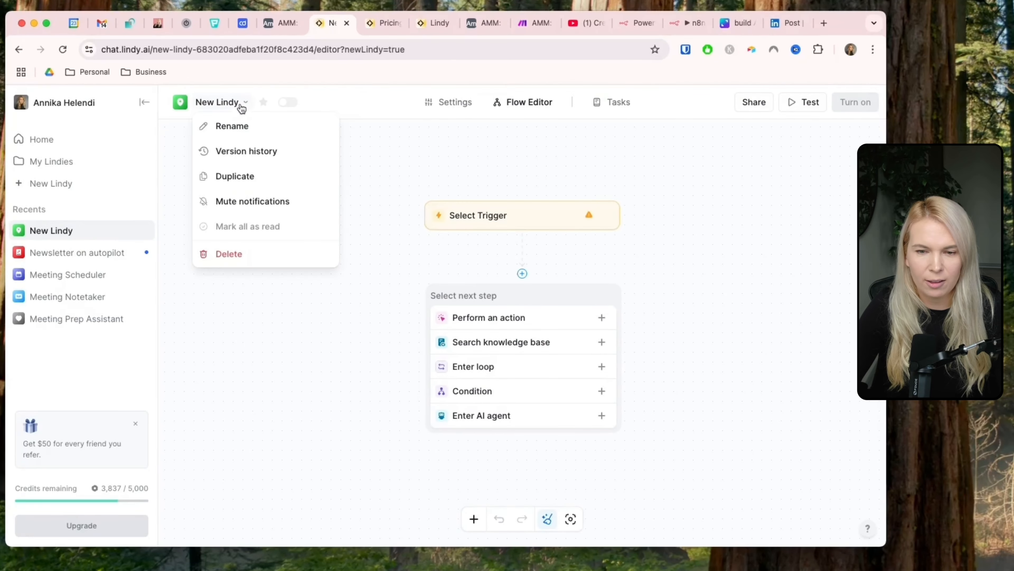
{"action": "left_click", "coordinate": [230, 126]}
{"action": "type", "text": "Newslette"}
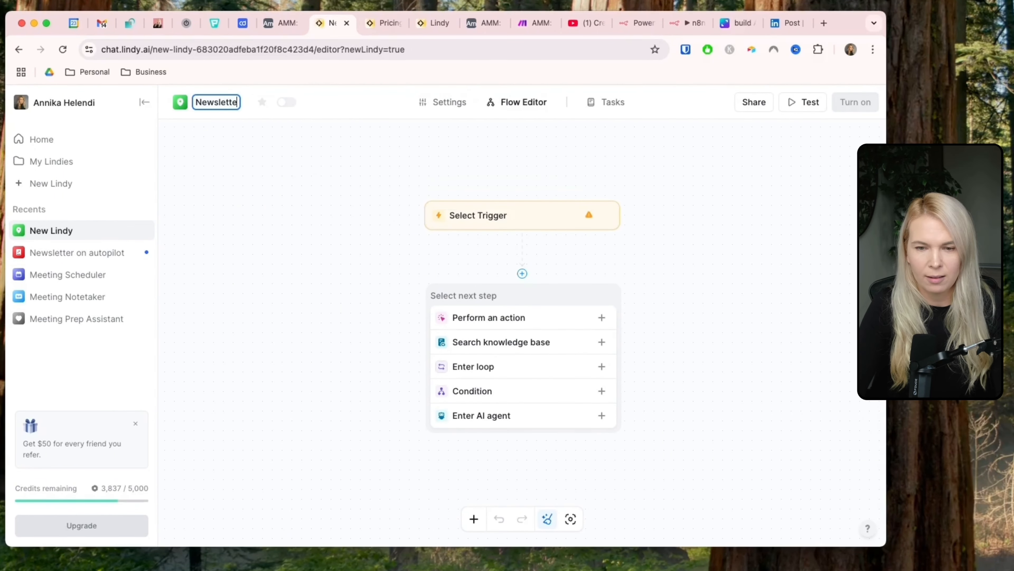
{"action": "type", "text": "r Agent for AMM"}
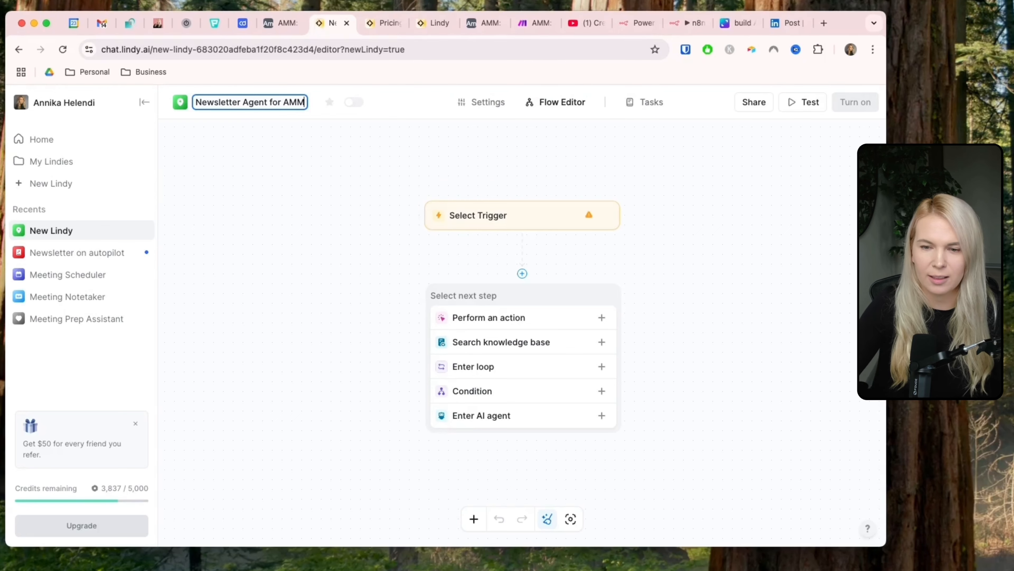
{"action": "key", "text": "Return"}
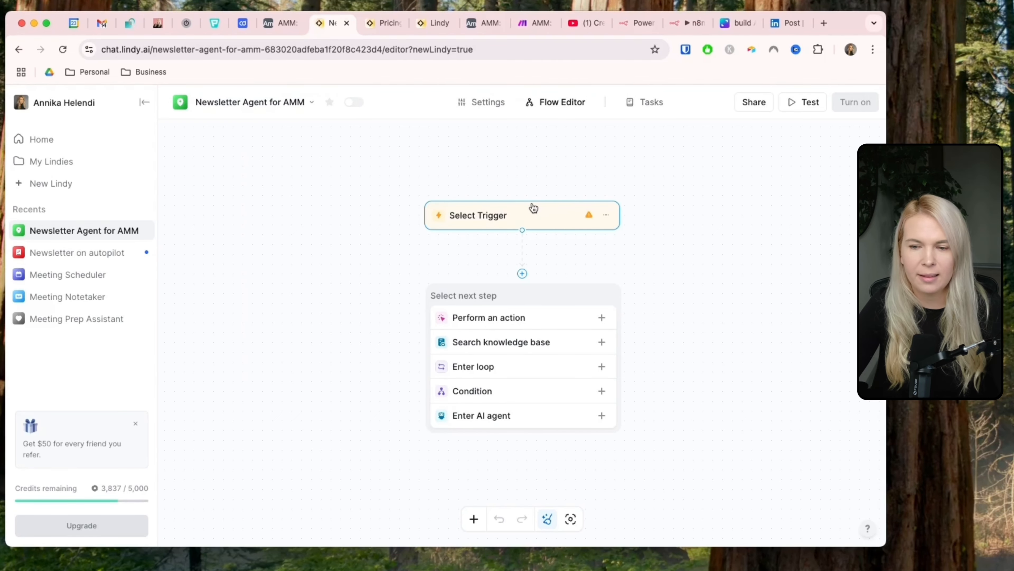
Step: Find the timer trigger On Recurring Schedule and add it as the flow's trigger
{"action": "left_click", "coordinate": [522, 218]}
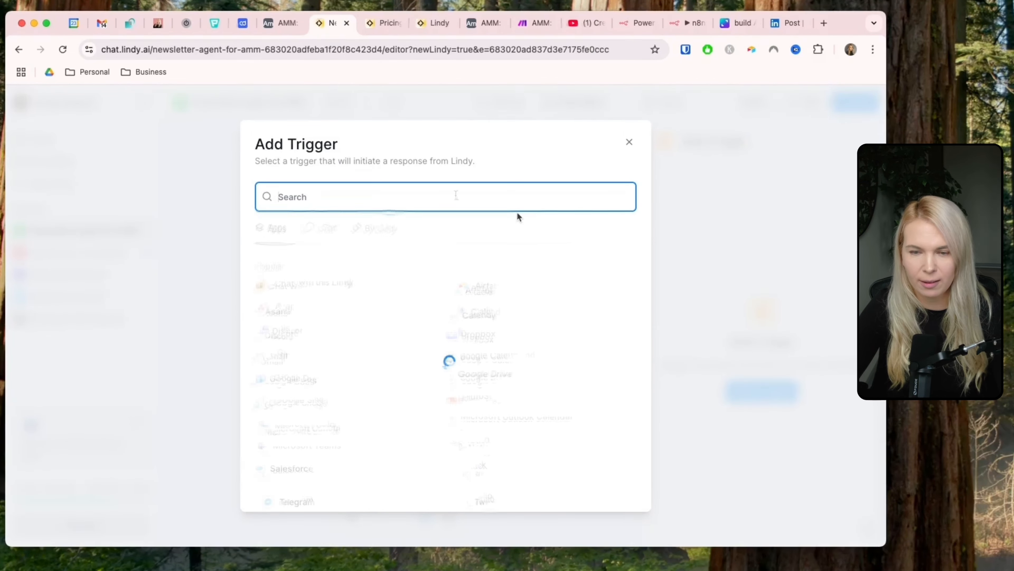
{"action": "type", "text": "schedule"}
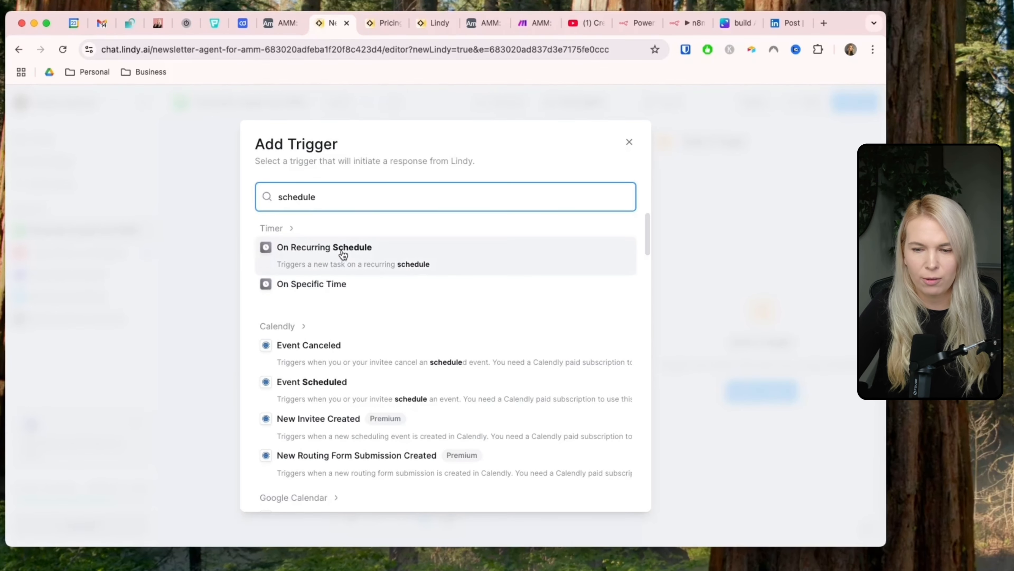
{"action": "left_click", "coordinate": [343, 254]}
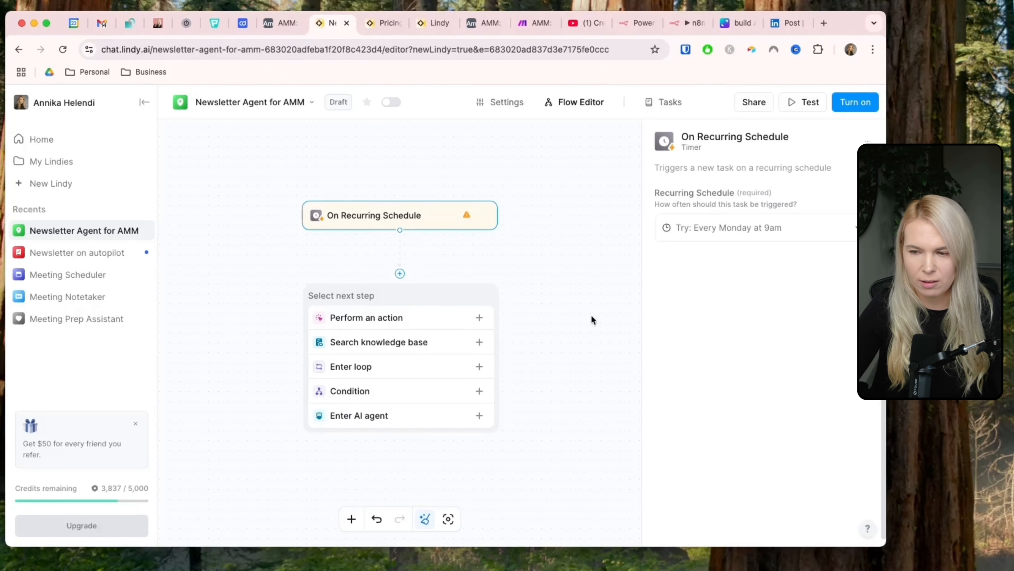
Step: Set the trigger's recurring schedule to every Monday at 9:00
{"action": "left_click", "coordinate": [795, 227]}
{"action": "scroll", "coordinate": [734, 314], "scroll_direction": "down", "scroll_amount": 5}
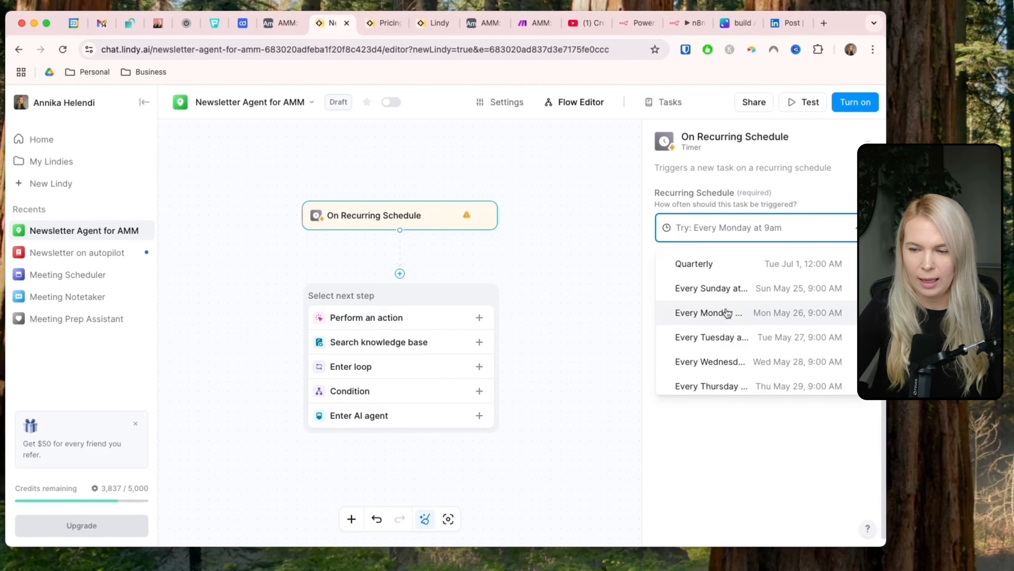
{"action": "left_click", "coordinate": [726, 312]}
{"action": "left_click", "coordinate": [745, 344]}
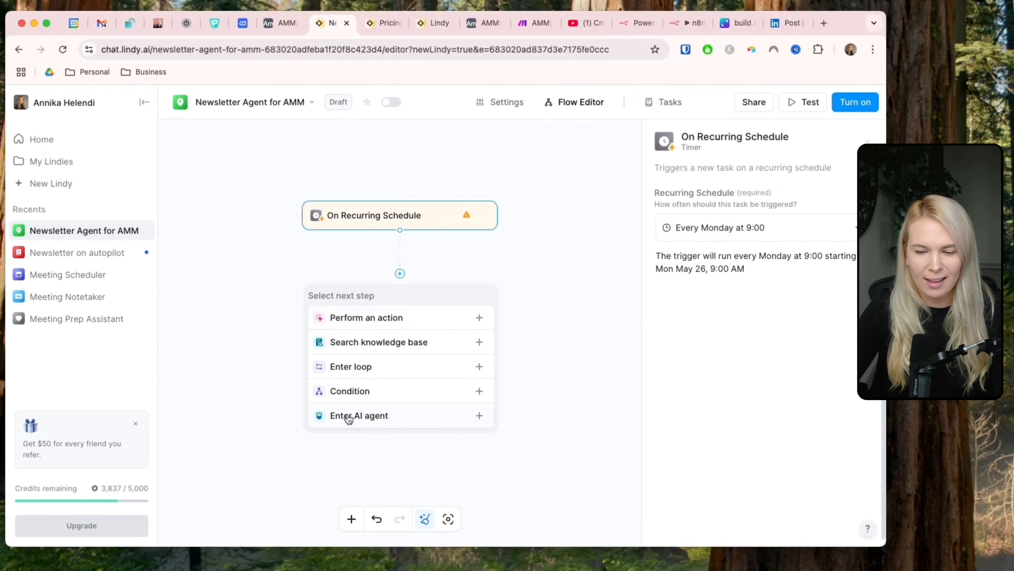
Step: Add an AI Agent step after the trigger and fill its prompt with the Agent prompt text copied from the Canva design
{"action": "left_click", "coordinate": [360, 416]}
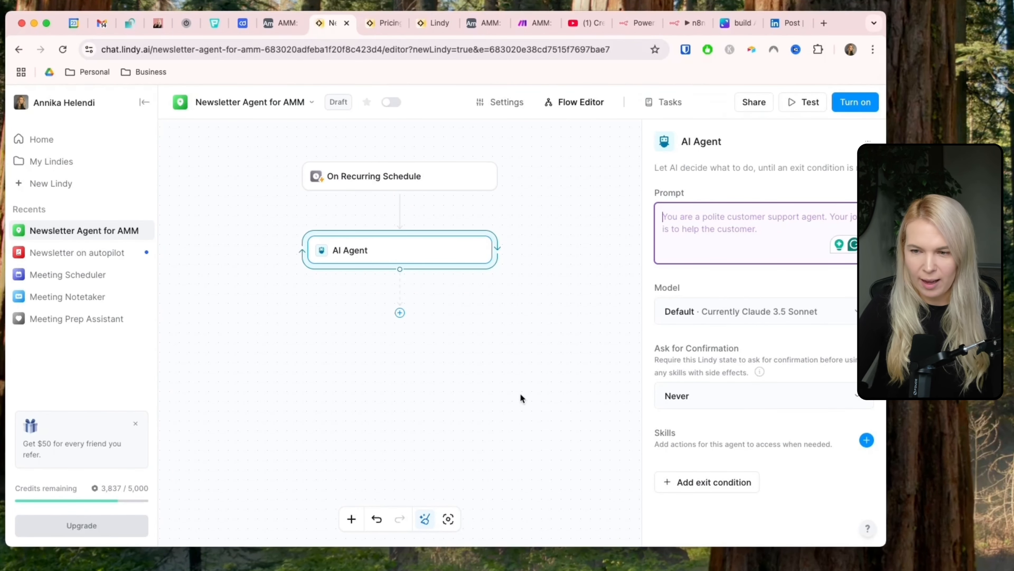
{"action": "left_click", "coordinate": [740, 20]}
{"action": "scroll", "coordinate": [183, 216], "scroll_direction": "down", "scroll_amount": 10}
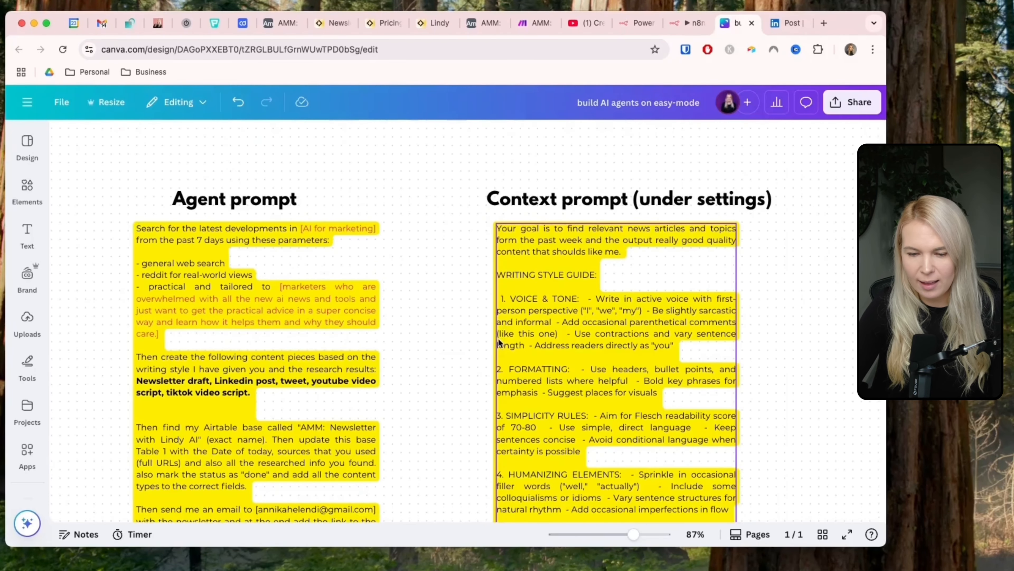
{"action": "triple_click", "coordinate": [175, 221]}
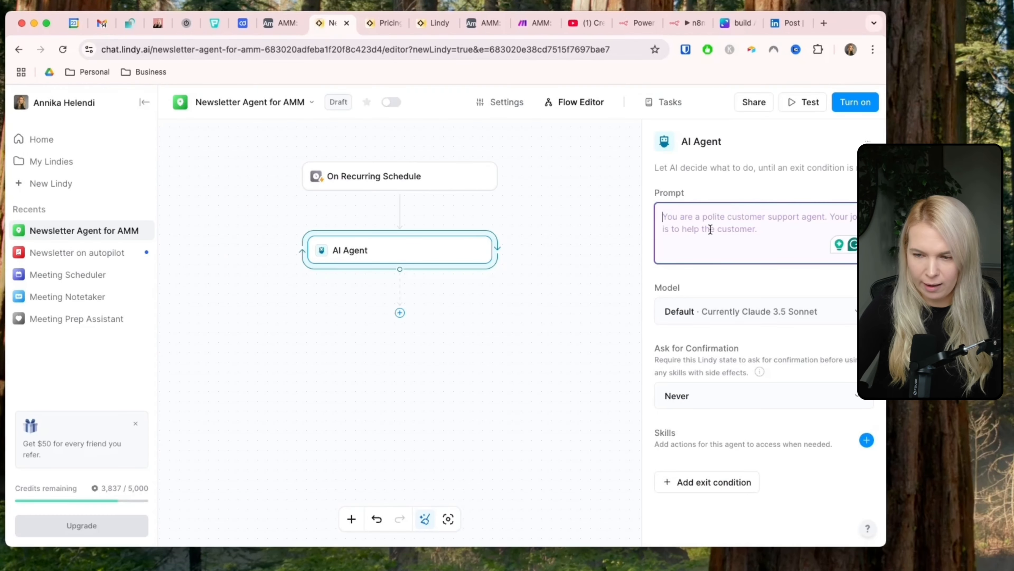
{"action": "key", "text": "super+v"}
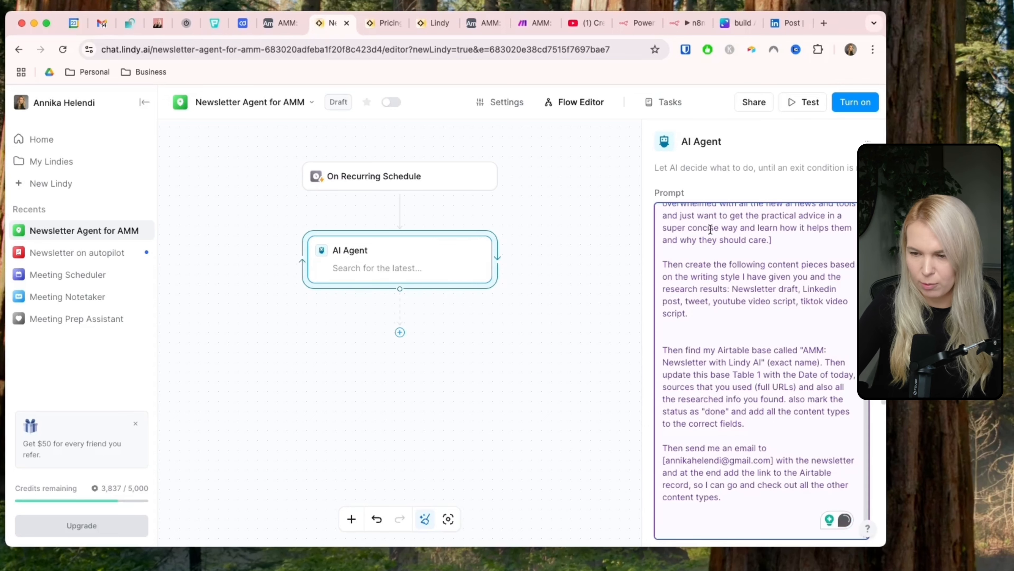
Step: Examine the bracketed topic and target-audience placeholders in the AI Agent's prompt
{"action": "scroll", "coordinate": [711, 240], "scroll_direction": "up", "scroll_amount": 5}
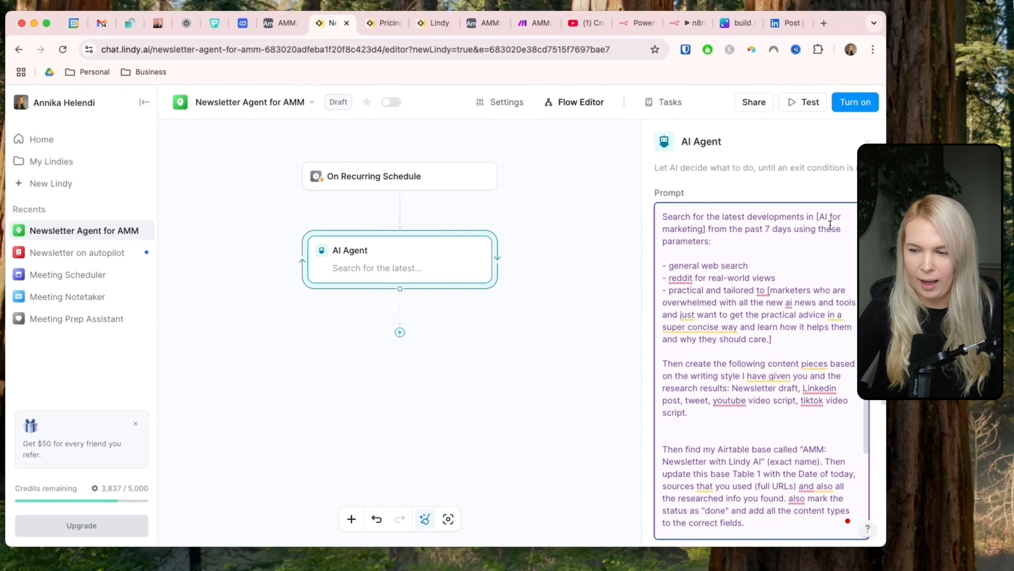
{"action": "left_click_drag", "start_coordinate": [817, 218], "coordinate": [717, 233]}
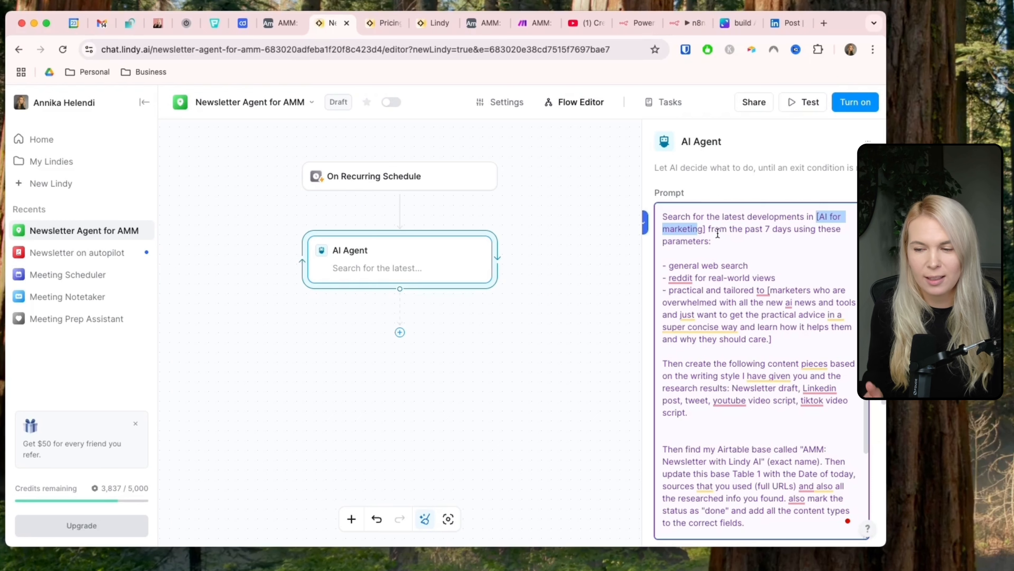
{"action": "scroll", "coordinate": [718, 234], "scroll_direction": "down", "scroll_amount": 1}
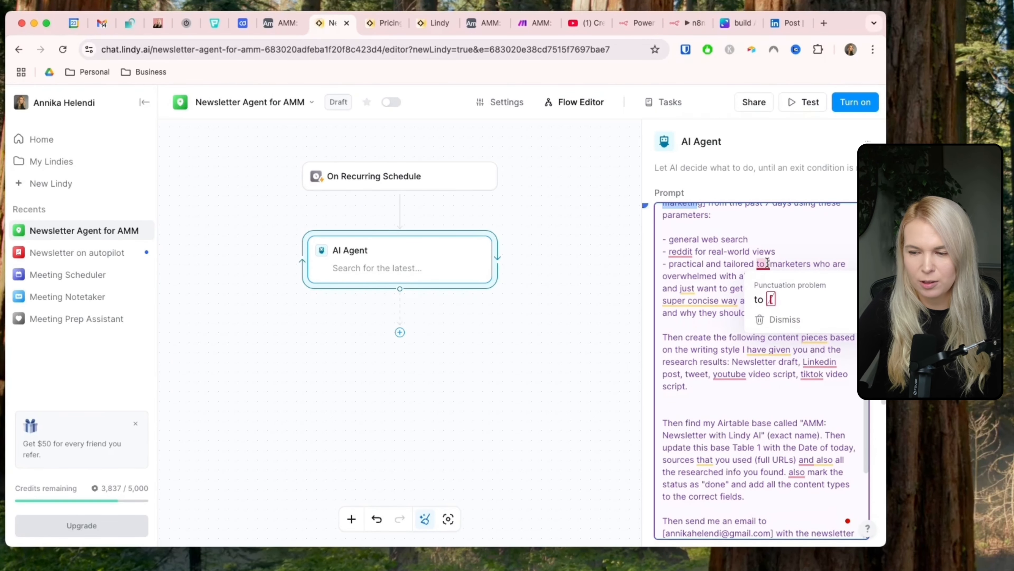
{"action": "left_click", "coordinate": [784, 242]}
{"action": "mouse_move", "coordinate": [769, 264]}
{"action": "left_click_drag", "start_coordinate": [769, 263], "coordinate": [782, 297]}
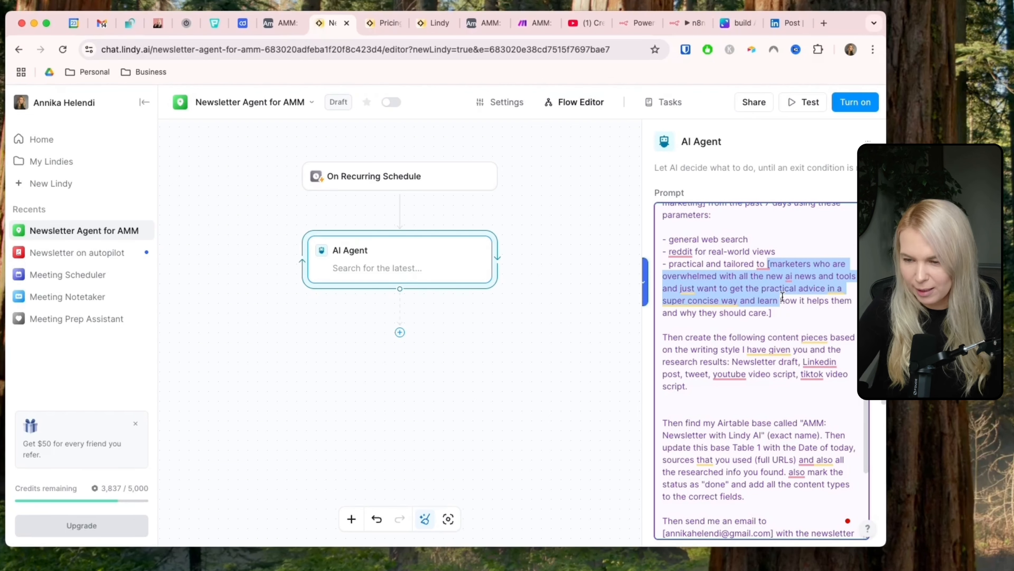
{"action": "scroll", "coordinate": [782, 296], "scroll_direction": "down", "scroll_amount": 3}
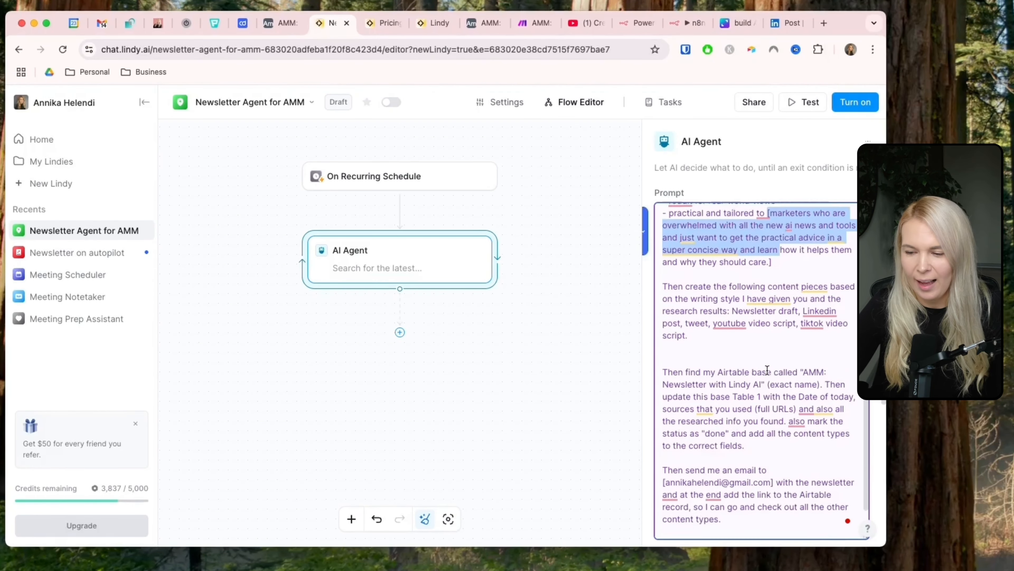
{"action": "scroll", "coordinate": [770, 296], "scroll_direction": "up", "scroll_amount": 5}
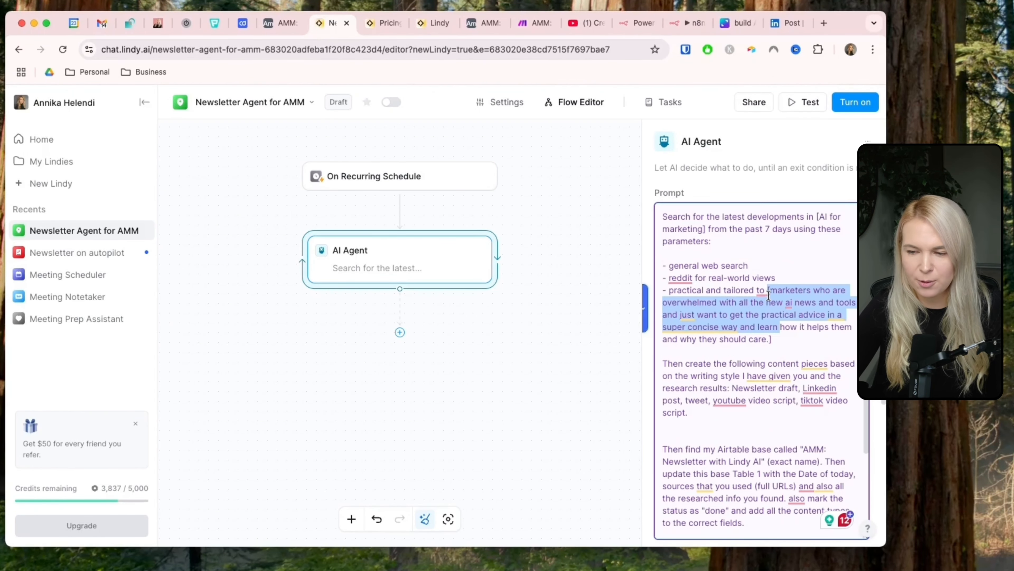
Step: Read the prompt's research sources, content pieces, Airtable update and email instructions
{"action": "left_click", "coordinate": [800, 252]}
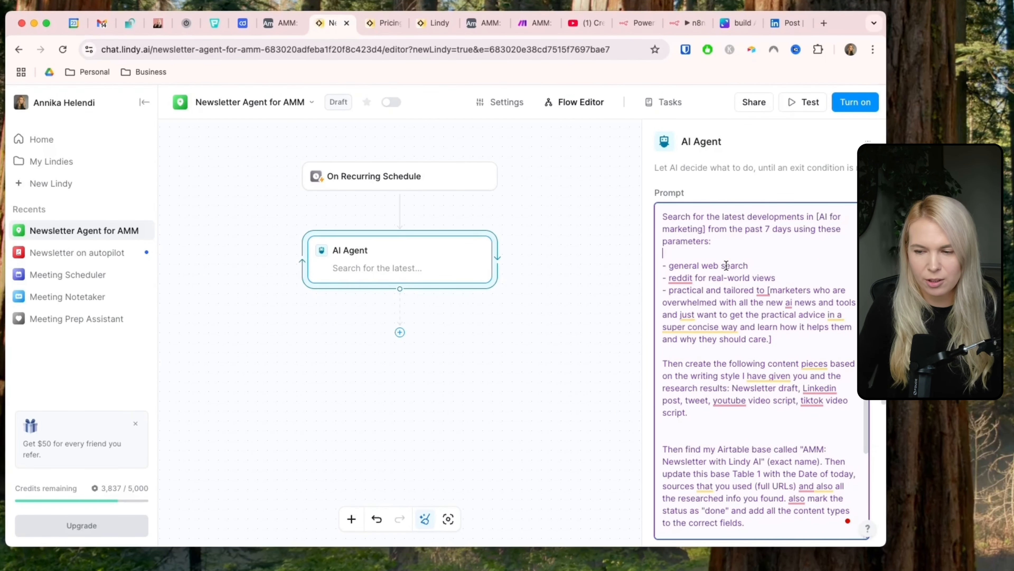
{"action": "triple_click", "coordinate": [679, 278]}
{"action": "left_click", "coordinate": [790, 278]}
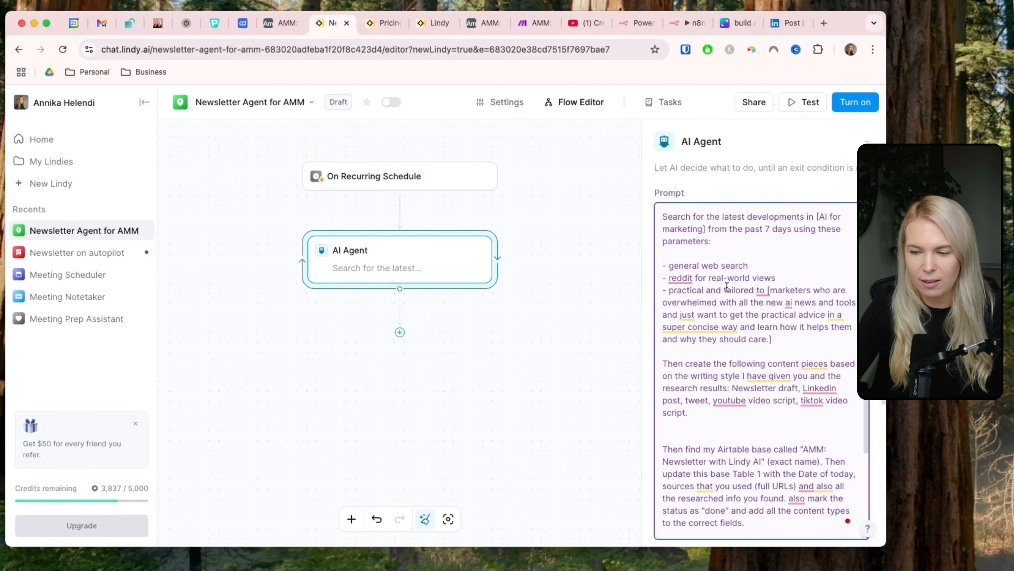
{"action": "key", "text": "super+v"}
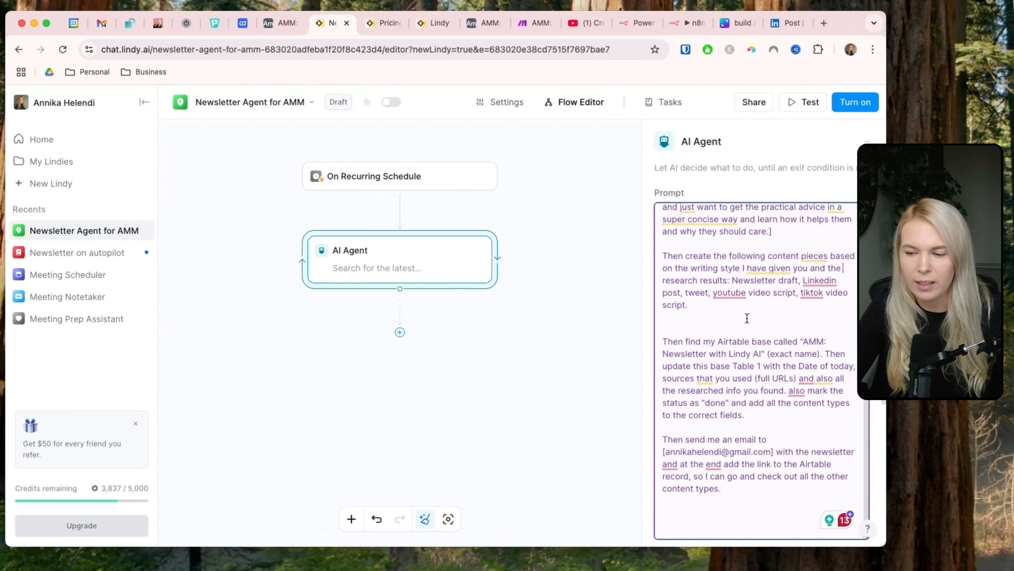
{"action": "scroll", "coordinate": [747, 318], "scroll_direction": "down", "scroll_amount": 5}
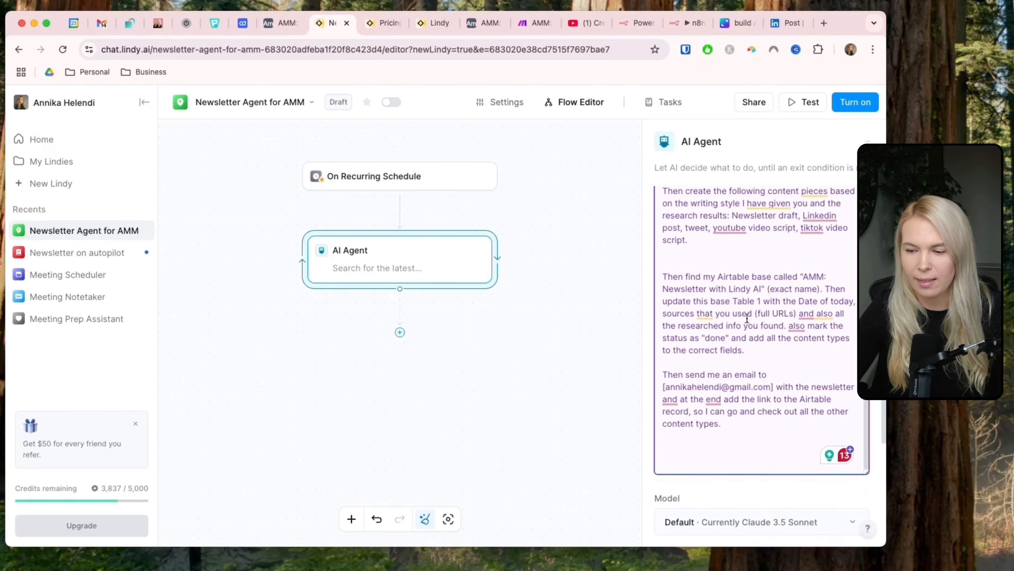
{"action": "scroll", "coordinate": [747, 318], "scroll_direction": "down", "scroll_amount": 1}
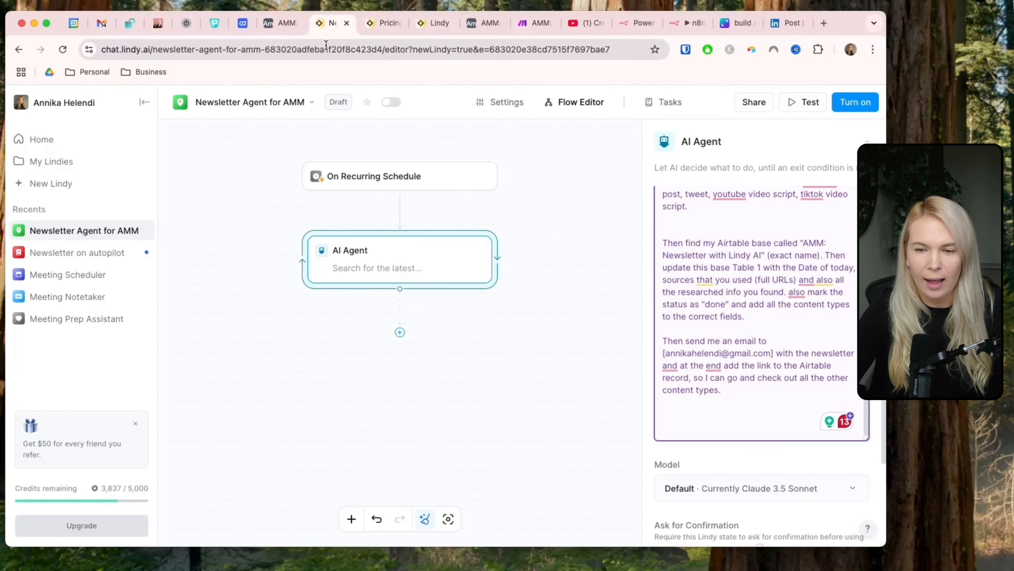
Step: Examine Table 1 of the "AMM: Newsletter with Lindy AI" base in Airtable and return to the agent's prompt in Lindy
{"action": "left_click", "coordinate": [483, 23]}
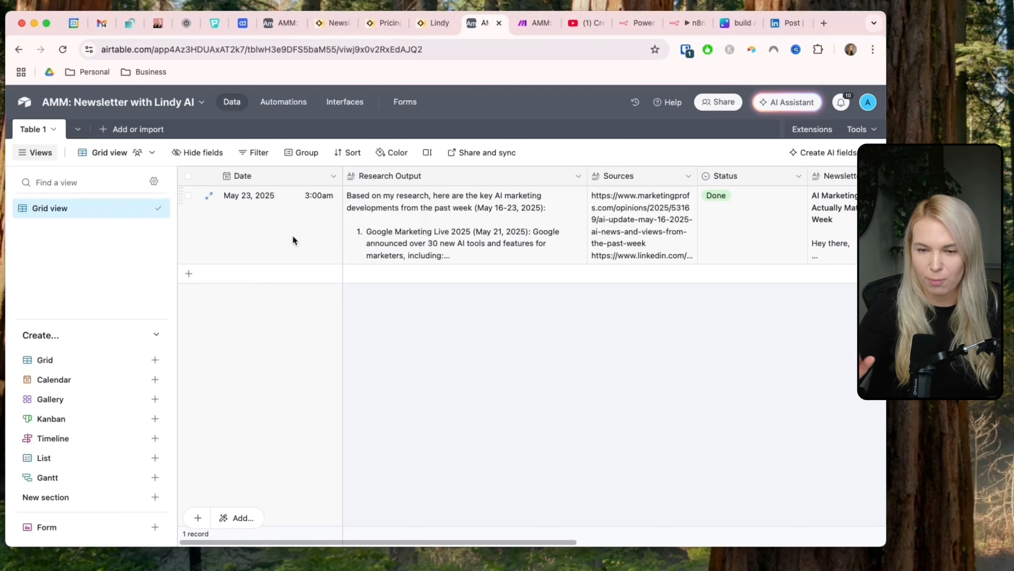
{"action": "left_click", "coordinate": [331, 24]}
{"action": "scroll", "coordinate": [750, 305], "scroll_direction": "down", "scroll_amount": 1}
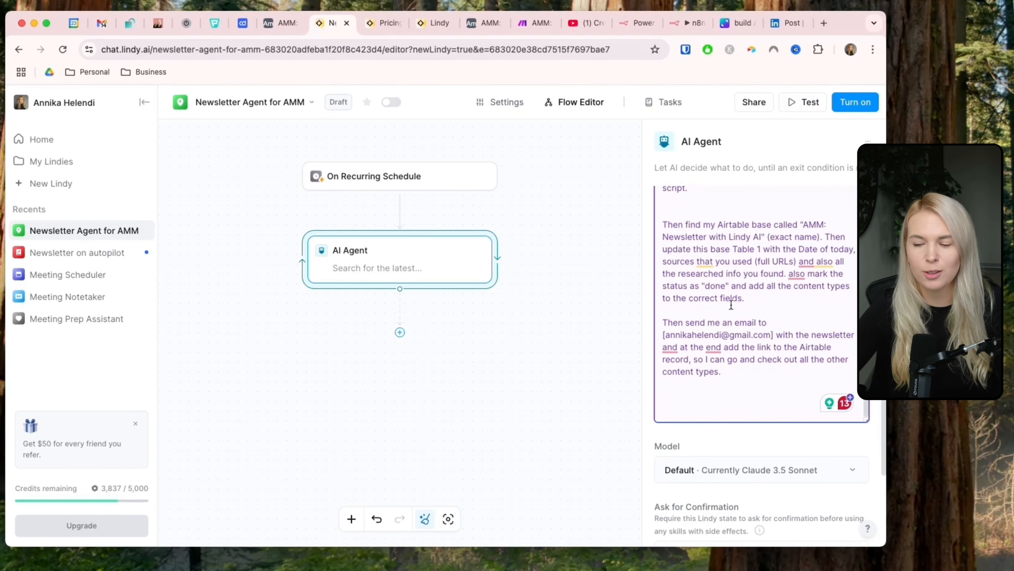
Step: Highlight the prompt's content-types instruction, and examine the blog-post branch's Airtable field mappings in Make's "AMM: B2B Content System" scenario
{"action": "left_click", "coordinate": [780, 297]}
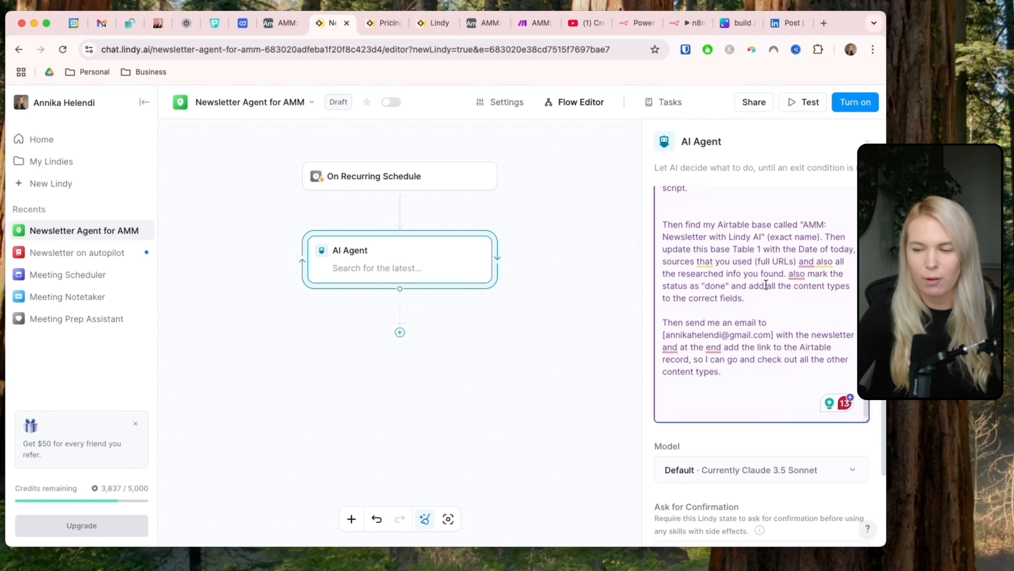
{"action": "left_click_drag", "start_coordinate": [766, 284], "coordinate": [767, 302]}
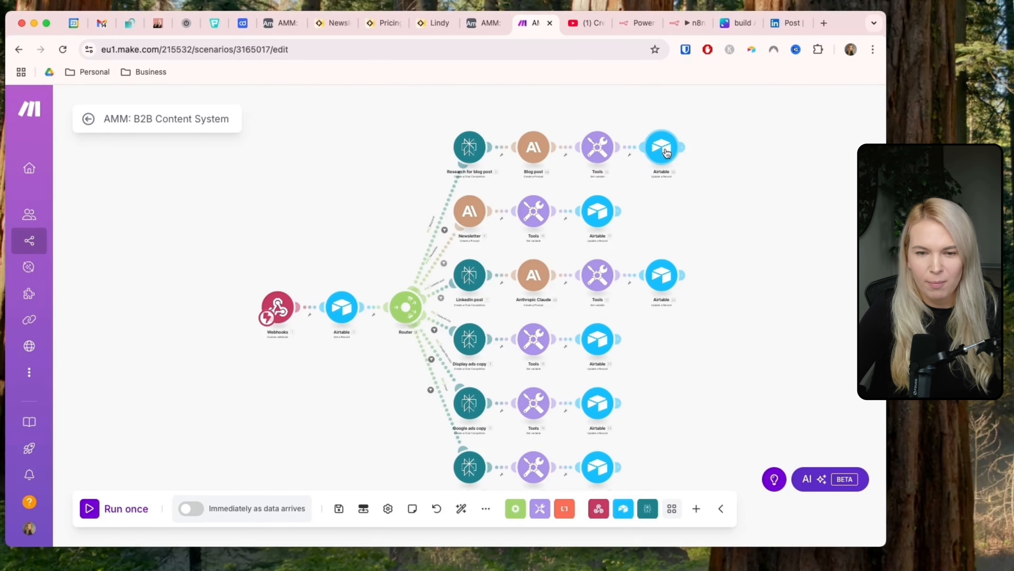
{"action": "left_click", "coordinate": [666, 150]}
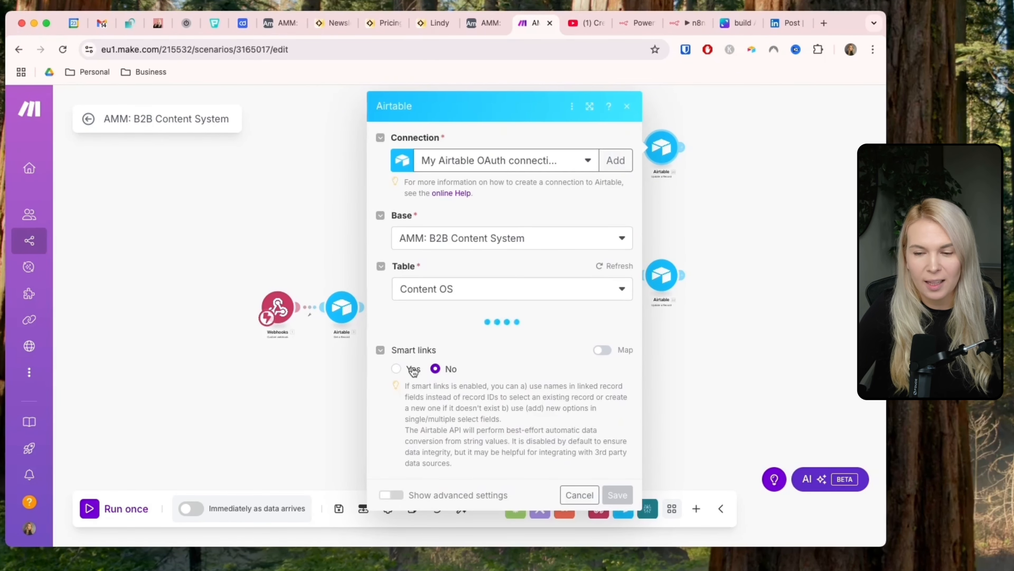
{"action": "scroll", "coordinate": [473, 428], "scroll_direction": "down", "scroll_amount": 4}
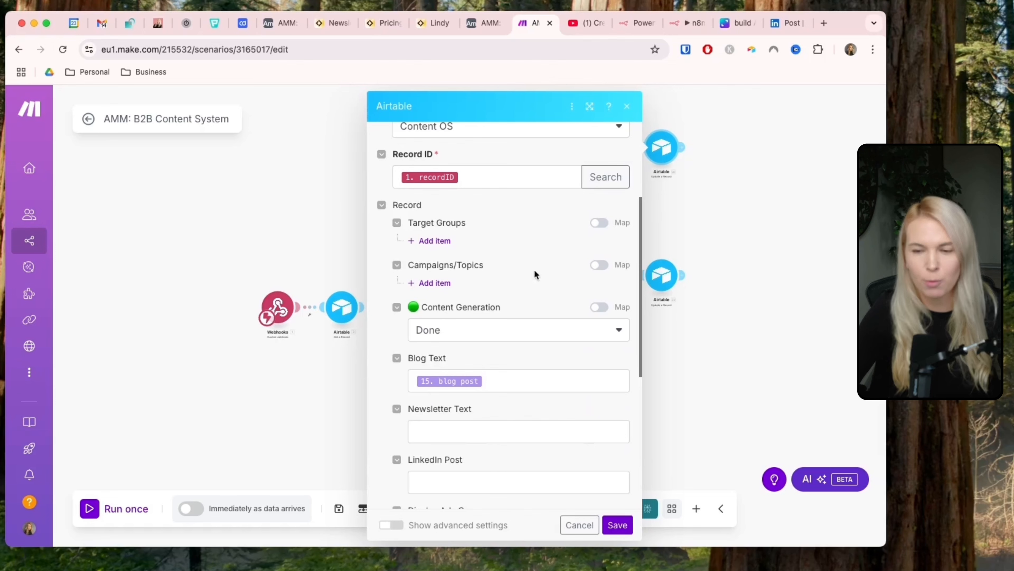
{"action": "left_click", "coordinate": [483, 178]}
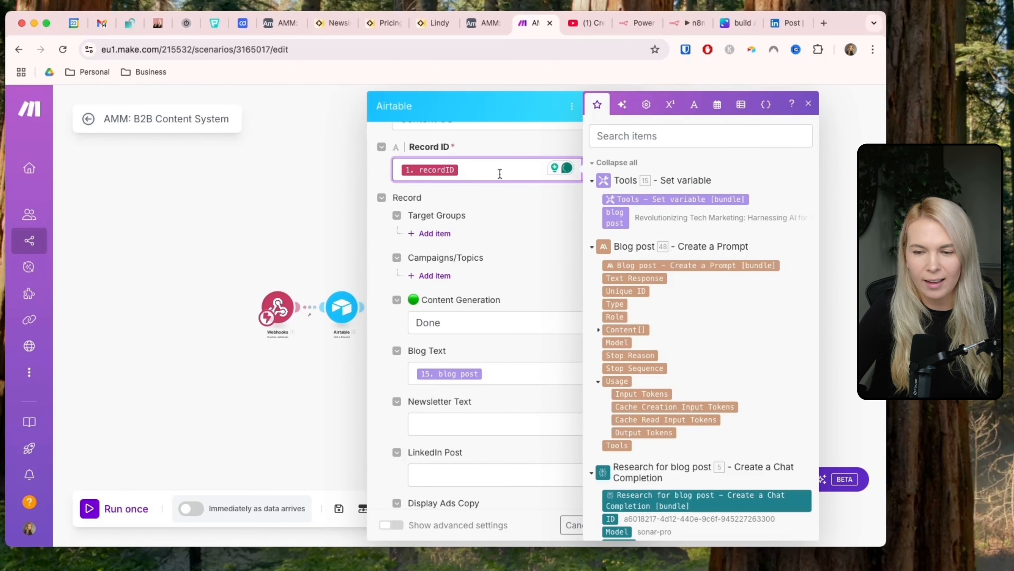
{"action": "scroll", "coordinate": [504, 240], "scroll_direction": "down", "scroll_amount": 3}
{"action": "left_click", "coordinate": [506, 228]}
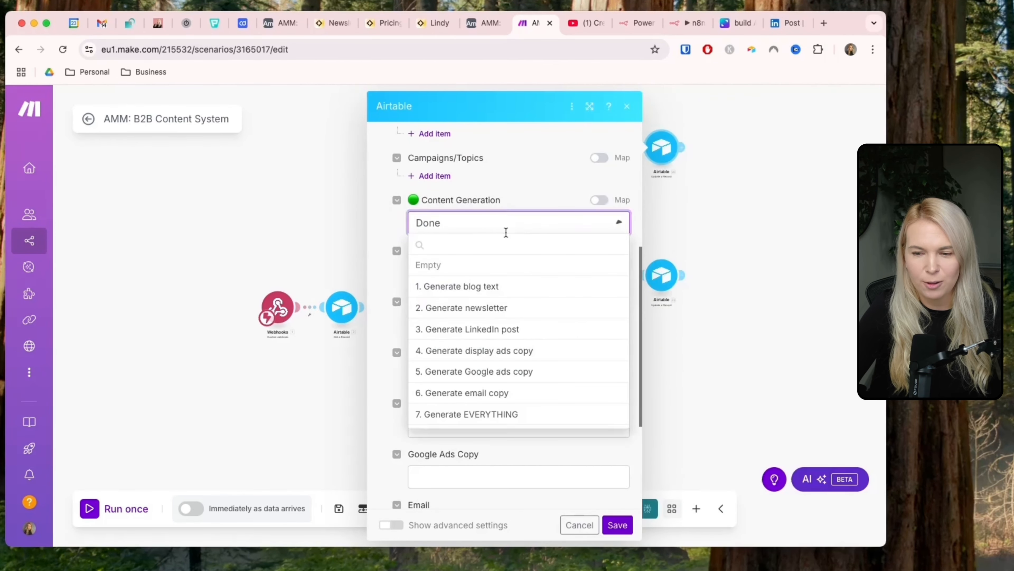
{"action": "left_click", "coordinate": [526, 224]}
{"action": "left_click", "coordinate": [516, 268]}
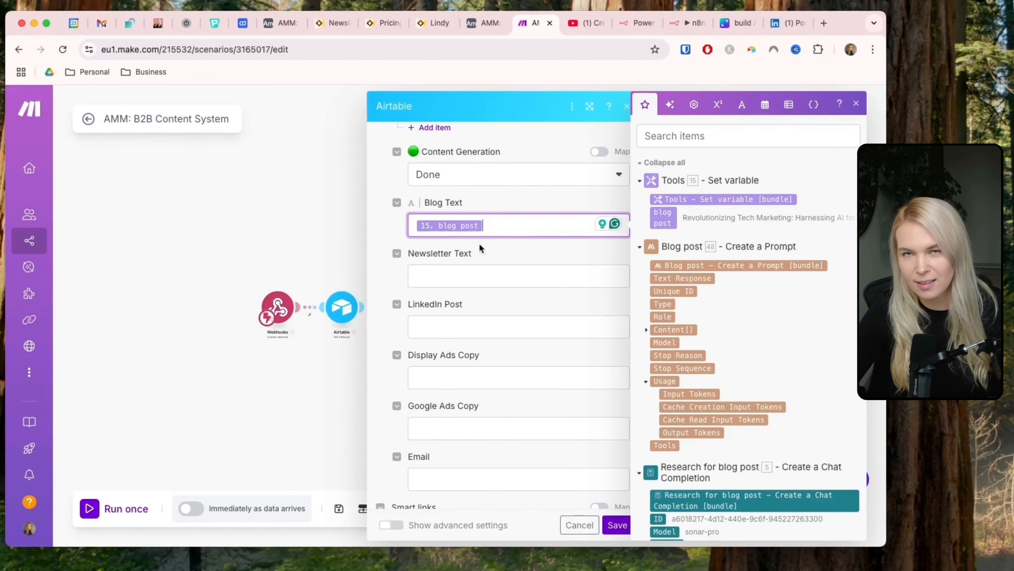
{"action": "left_click", "coordinate": [475, 279]}
{"action": "scroll", "coordinate": [476, 279], "scroll_direction": "down", "scroll_amount": 3}
{"action": "left_click", "coordinate": [617, 526]}
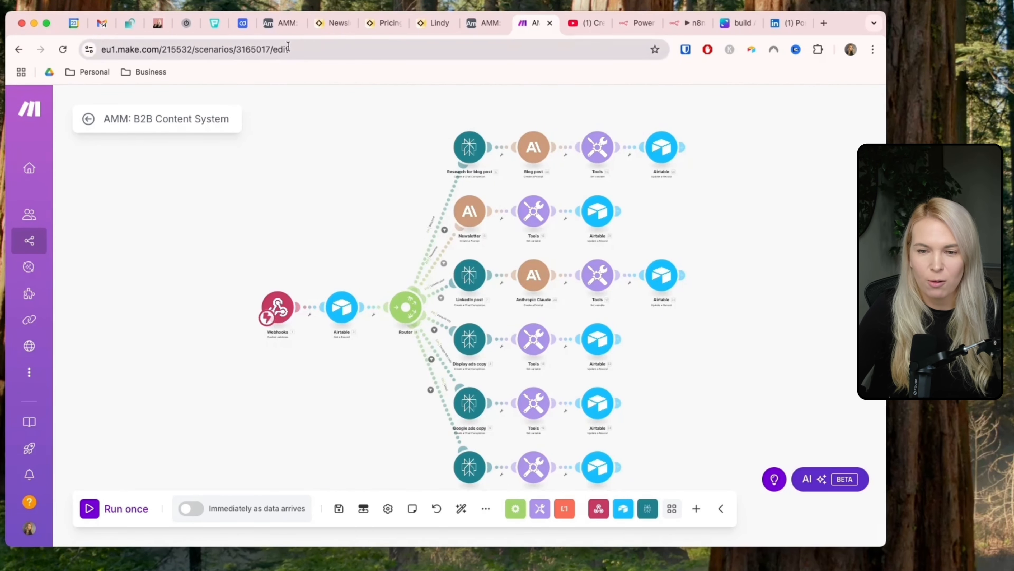
Step: Examine the content columns of Table 1 in the Airtable newsletter base, through Youtube Video Script, and return to the Lindy prompt
{"action": "left_click", "coordinate": [333, 23]}
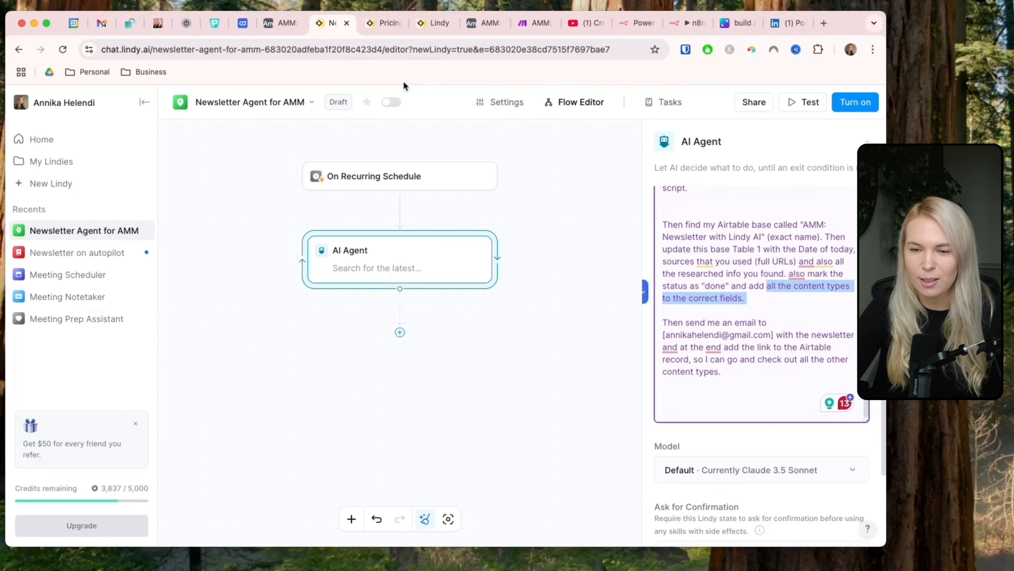
{"action": "left_click", "coordinate": [479, 23]}
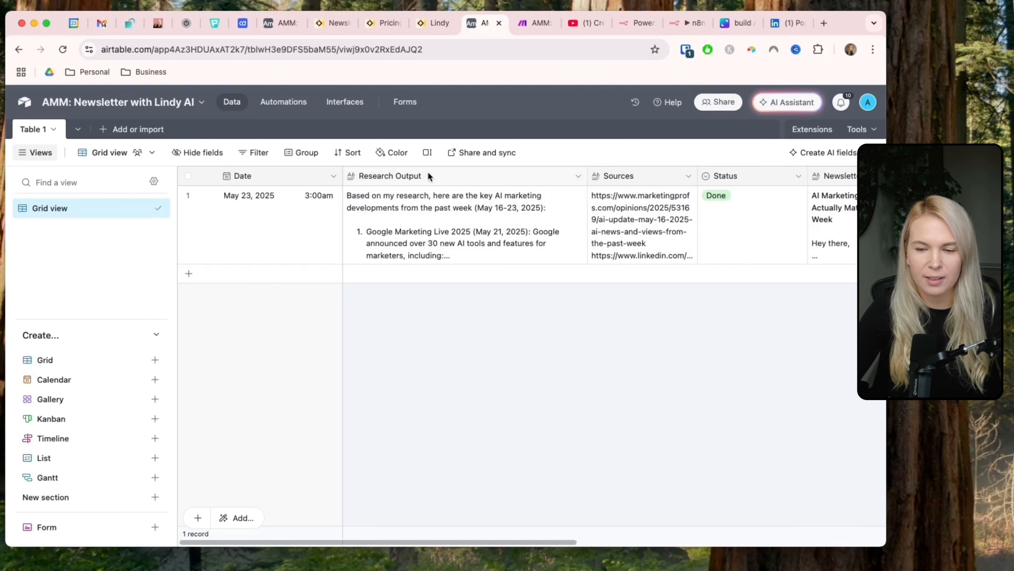
{"action": "scroll", "coordinate": [448, 178], "scroll_direction": "right", "scroll_amount": 3}
{"action": "scroll", "coordinate": [448, 176], "scroll_direction": "right", "scroll_amount": 10}
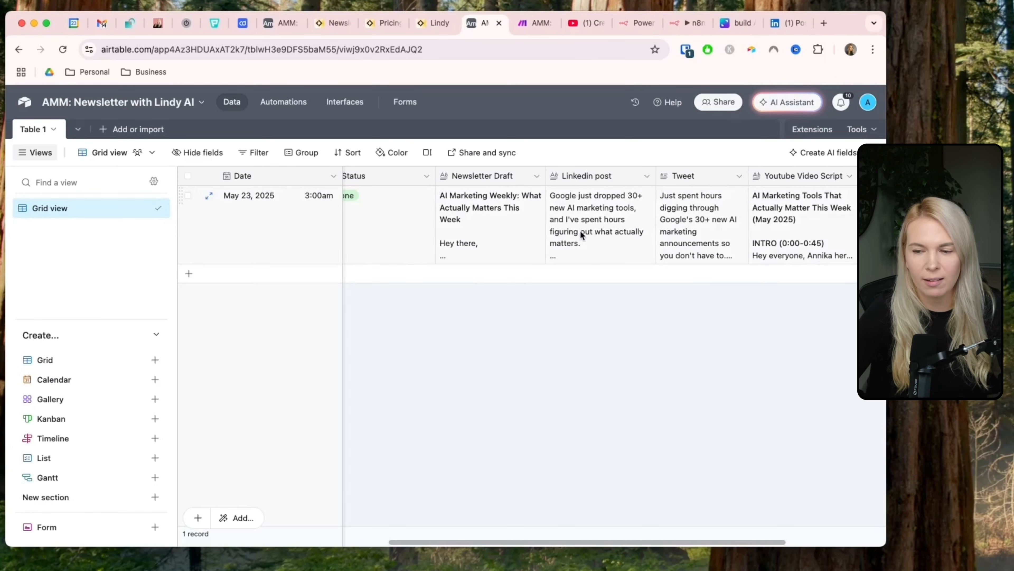
{"action": "left_click", "coordinate": [335, 24]}
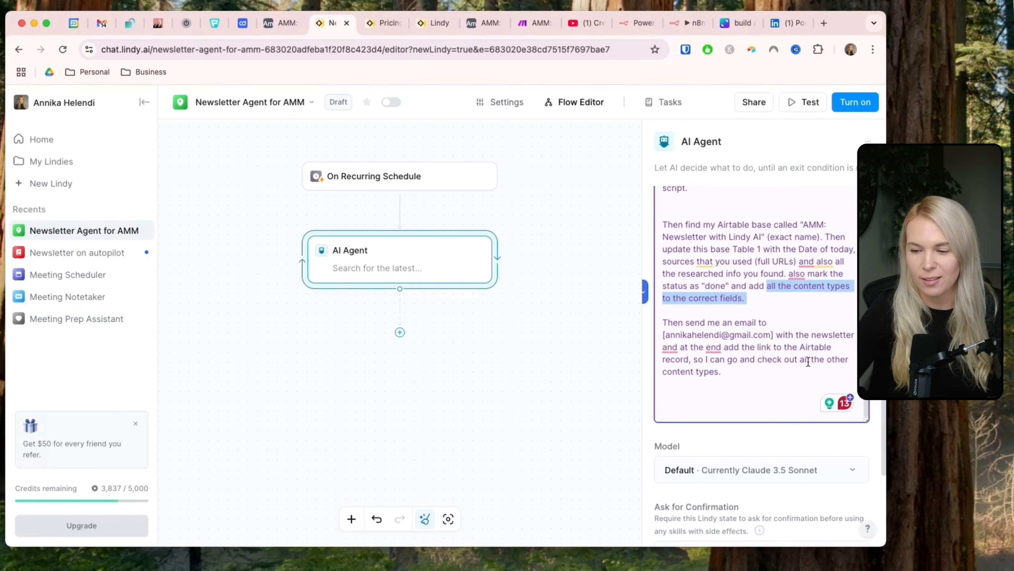
Step: Read the prompt's email instruction and highlight the part about adding the Airtable record link at the end
{"action": "scroll", "coordinate": [808, 362], "scroll_direction": "down", "scroll_amount": 1}
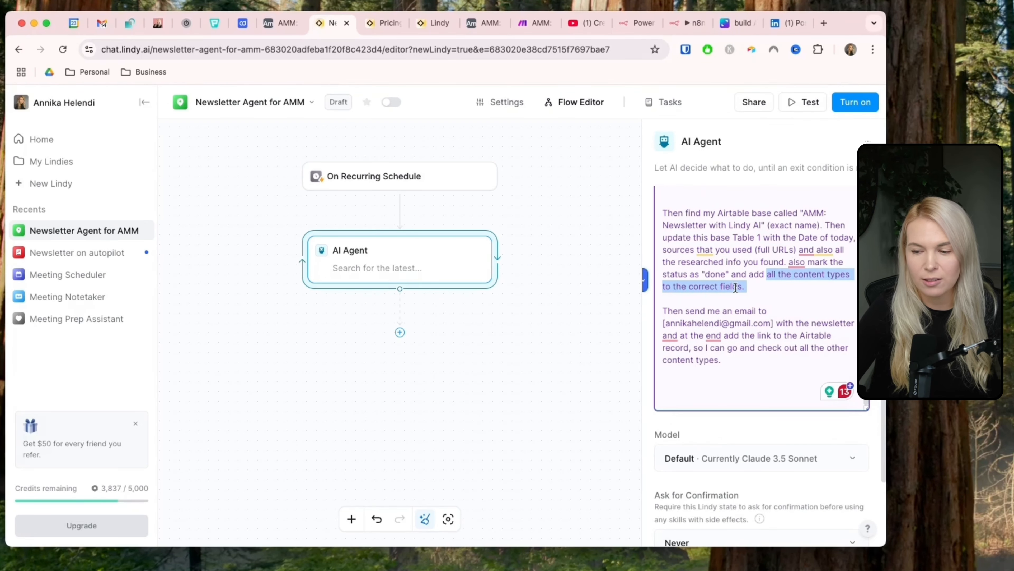
{"action": "scroll", "coordinate": [782, 324], "scroll_direction": "down", "scroll_amount": 1}
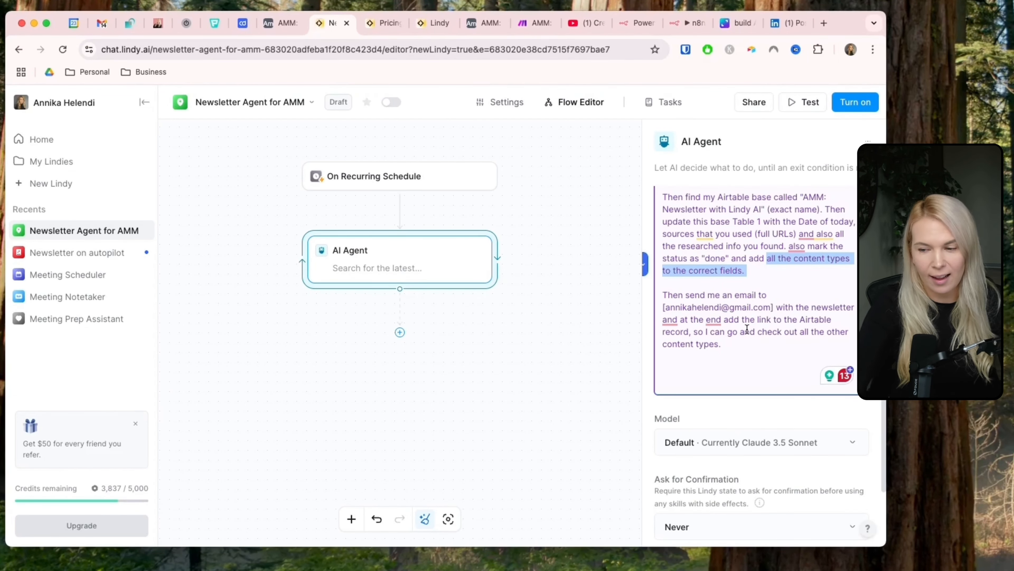
{"action": "left_click_drag", "start_coordinate": [724, 320], "coordinate": [786, 339]}
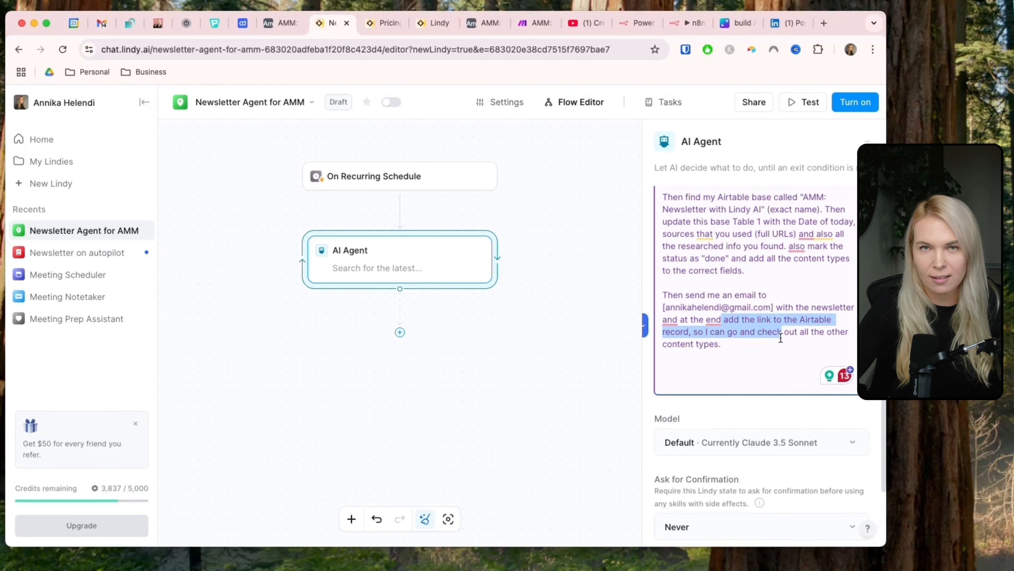
{"action": "left_click", "coordinate": [735, 321]}
{"action": "left_click_drag", "start_coordinate": [733, 320], "coordinate": [775, 333]}
{"action": "left_click", "coordinate": [788, 339]}
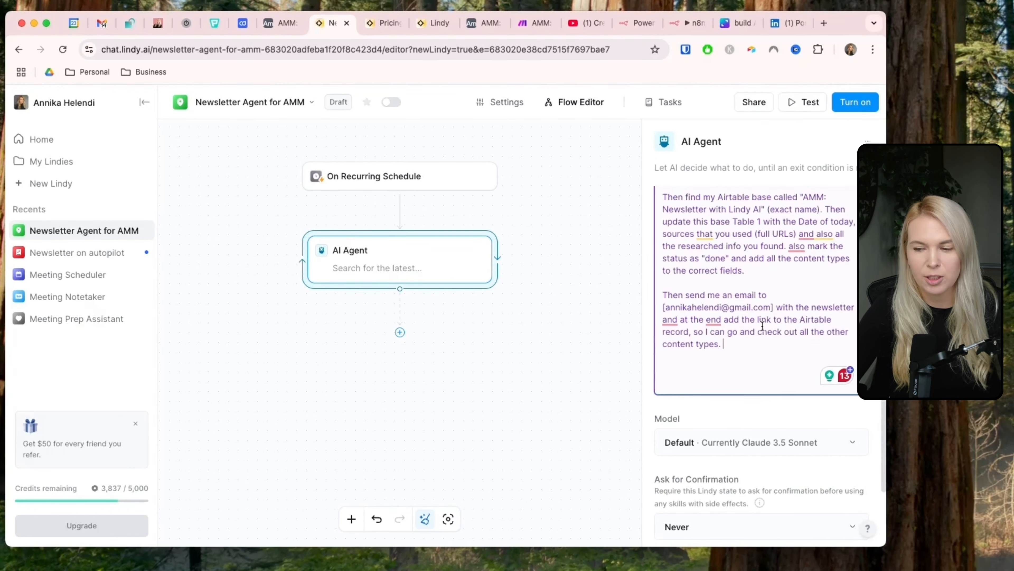
{"action": "scroll", "coordinate": [718, 332], "scroll_direction": "down", "scroll_amount": 1}
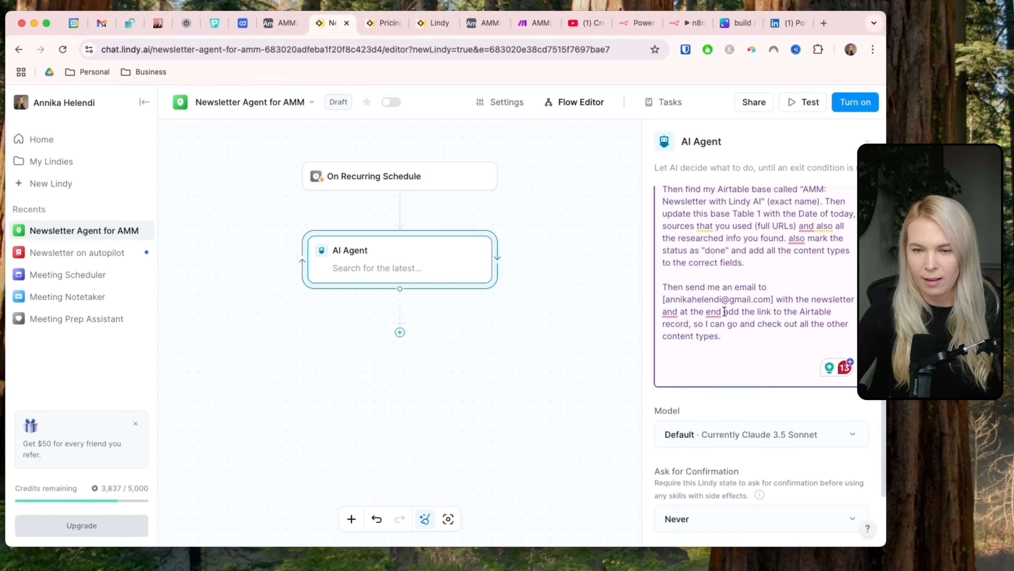
Step: Switch to Gmail, check the end of the generated newsletter email, and view the Airtable record it links to
{"action": "left_click", "coordinate": [102, 23]}
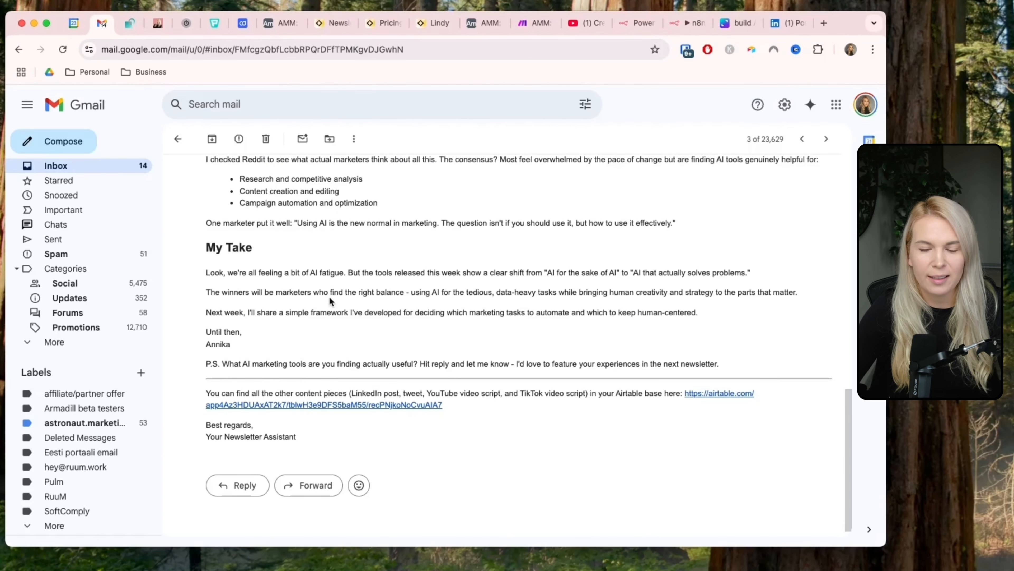
{"action": "scroll", "coordinate": [332, 300], "scroll_direction": "up", "scroll_amount": 5}
{"action": "scroll", "coordinate": [280, 383], "scroll_direction": "down", "scroll_amount": 5}
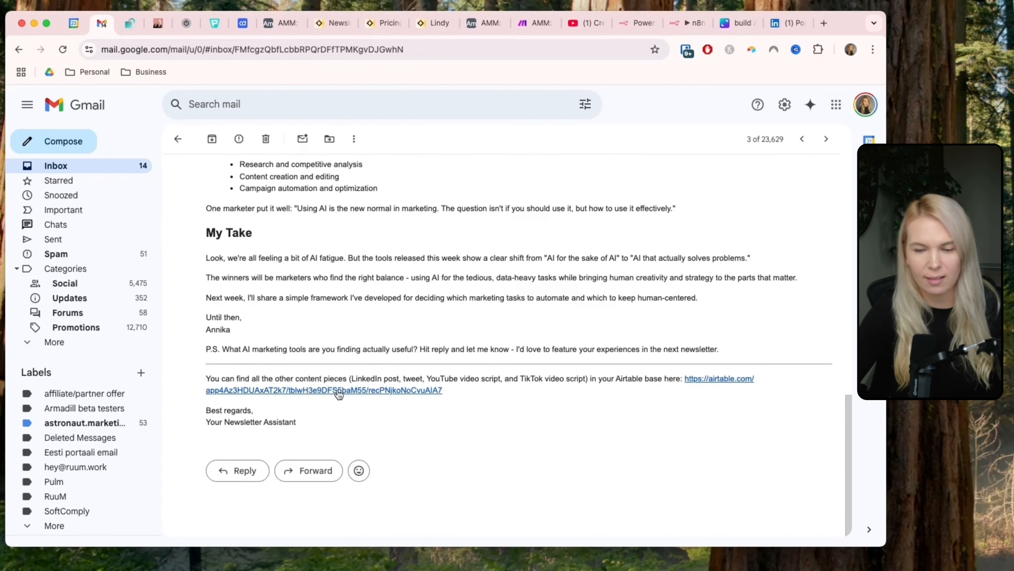
{"action": "left_click", "coordinate": [345, 394]}
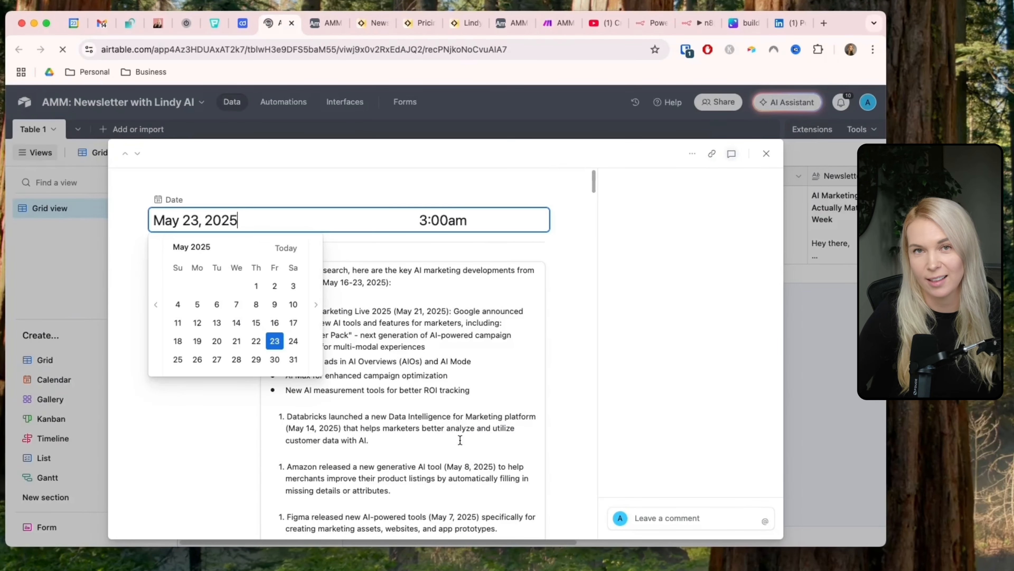
{"action": "left_click", "coordinate": [292, 22]}
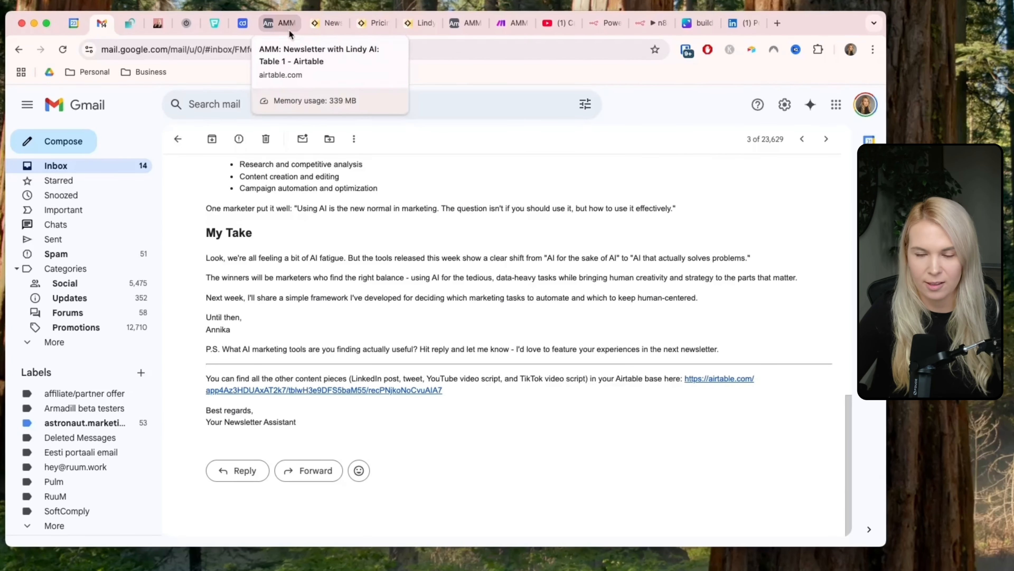
Step: Return to Lindy, browse the models available for the AI Agent, and choose Default (Claude 3.5 Sonnet)
{"action": "left_click", "coordinate": [329, 22]}
{"action": "scroll", "coordinate": [711, 440], "scroll_direction": "down", "scroll_amount": 3}
{"action": "left_click", "coordinate": [796, 367]}
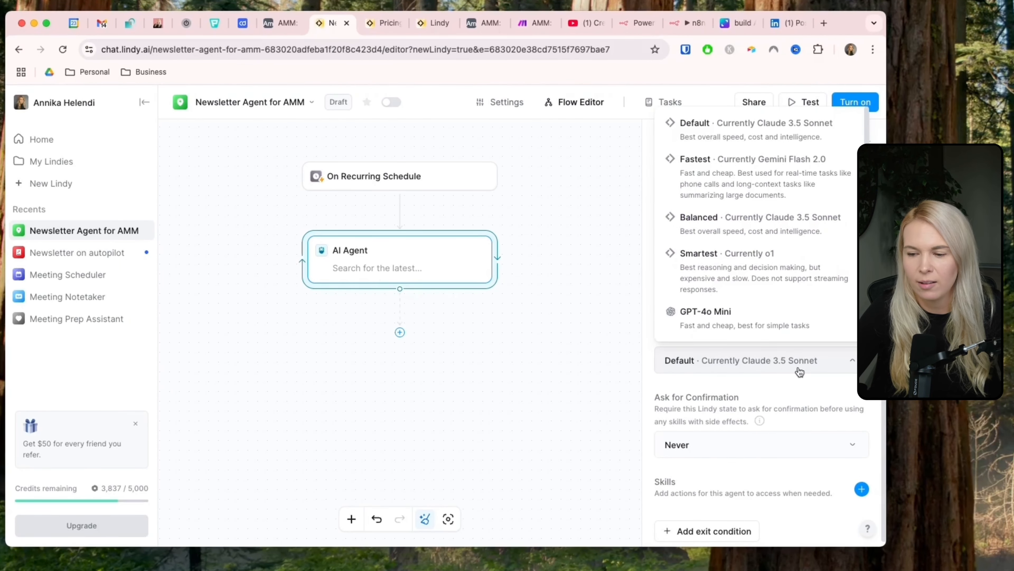
{"action": "scroll", "coordinate": [799, 267], "scroll_direction": "down", "scroll_amount": 3}
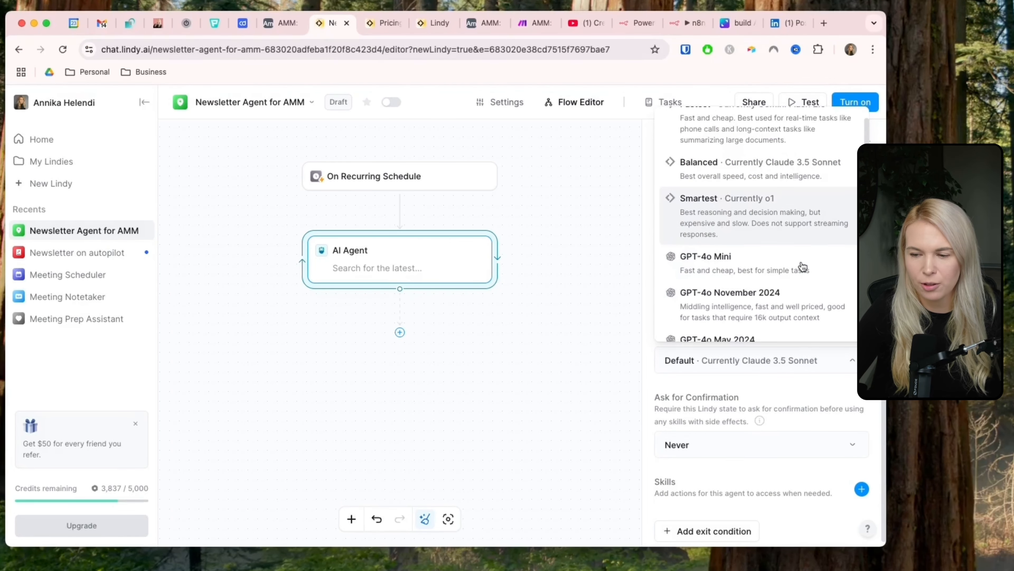
{"action": "scroll", "coordinate": [799, 268], "scroll_direction": "up", "scroll_amount": 3}
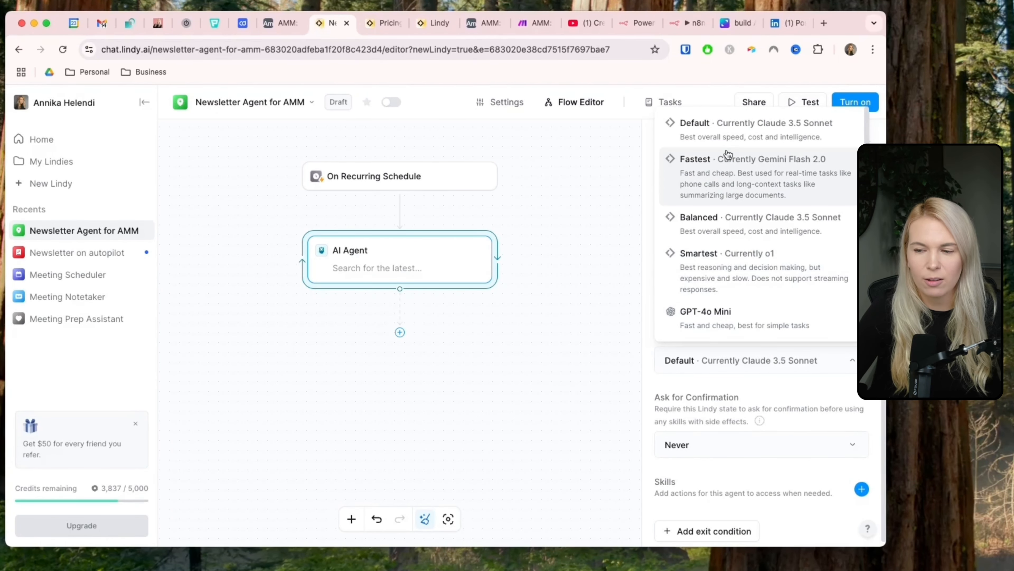
{"action": "scroll", "coordinate": [739, 226], "scroll_direction": "down", "scroll_amount": 3}
{"action": "scroll", "coordinate": [738, 227], "scroll_direction": "up", "scroll_amount": 3}
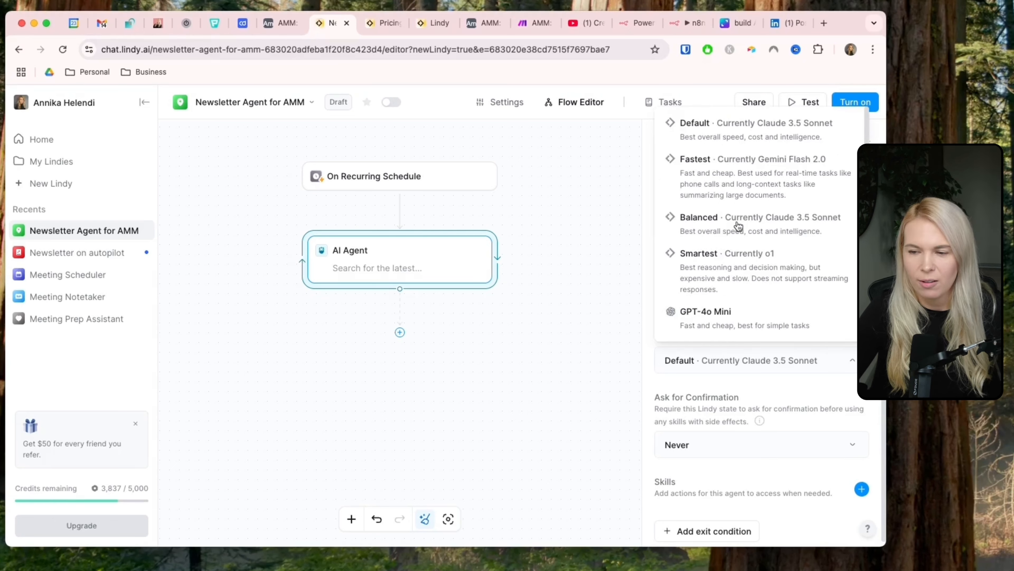
{"action": "scroll", "coordinate": [739, 226], "scroll_direction": "down", "scroll_amount": 10}
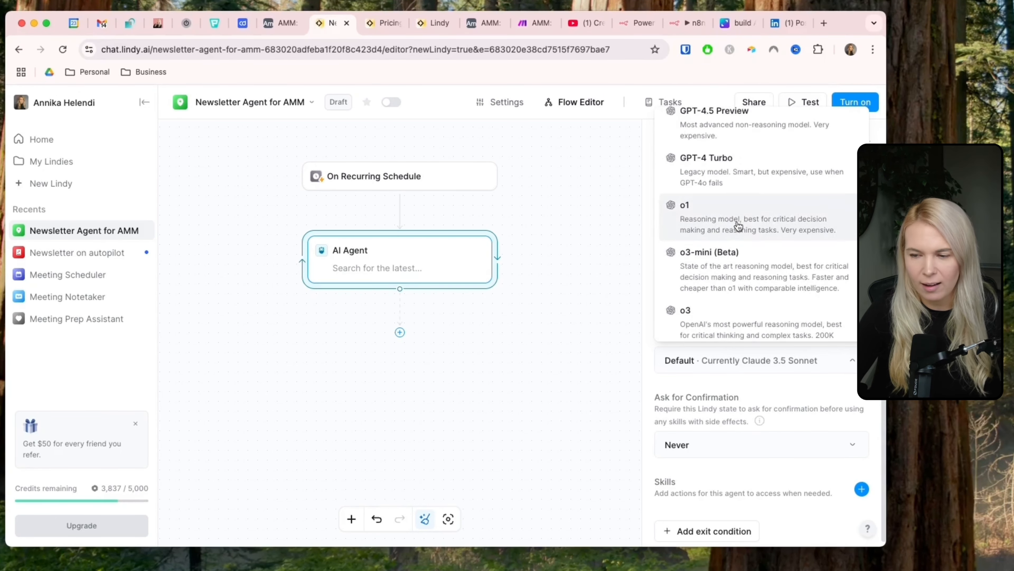
{"action": "scroll", "coordinate": [738, 226], "scroll_direction": "down", "scroll_amount": 5}
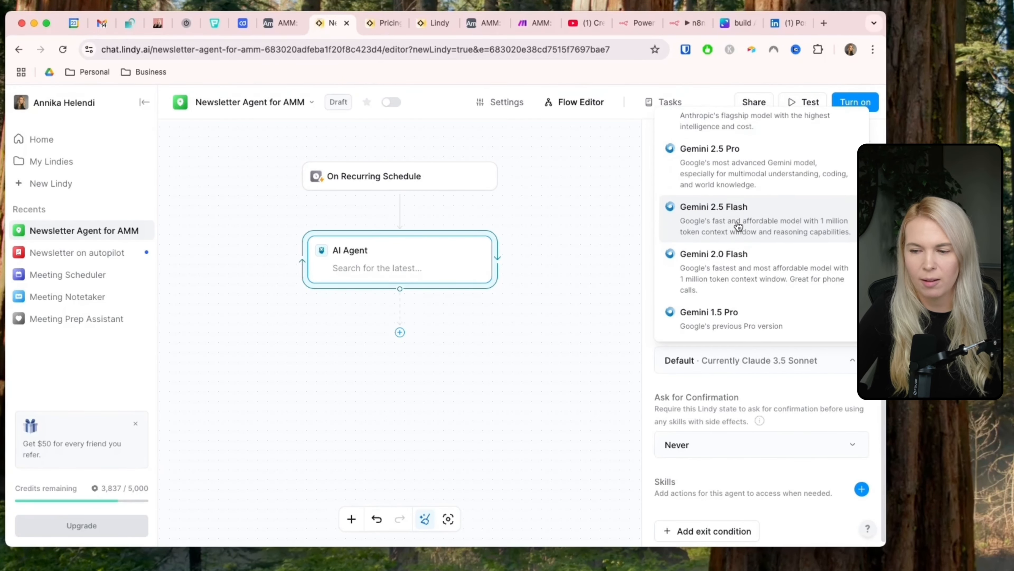
{"action": "scroll", "coordinate": [739, 226], "scroll_direction": "up", "scroll_amount": 6}
{"action": "scroll", "coordinate": [738, 226], "scroll_direction": "up", "scroll_amount": 1}
{"action": "scroll", "coordinate": [738, 226], "scroll_direction": "down", "scroll_amount": 3}
{"action": "scroll", "coordinate": [737, 226], "scroll_direction": "up", "scroll_amount": 5}
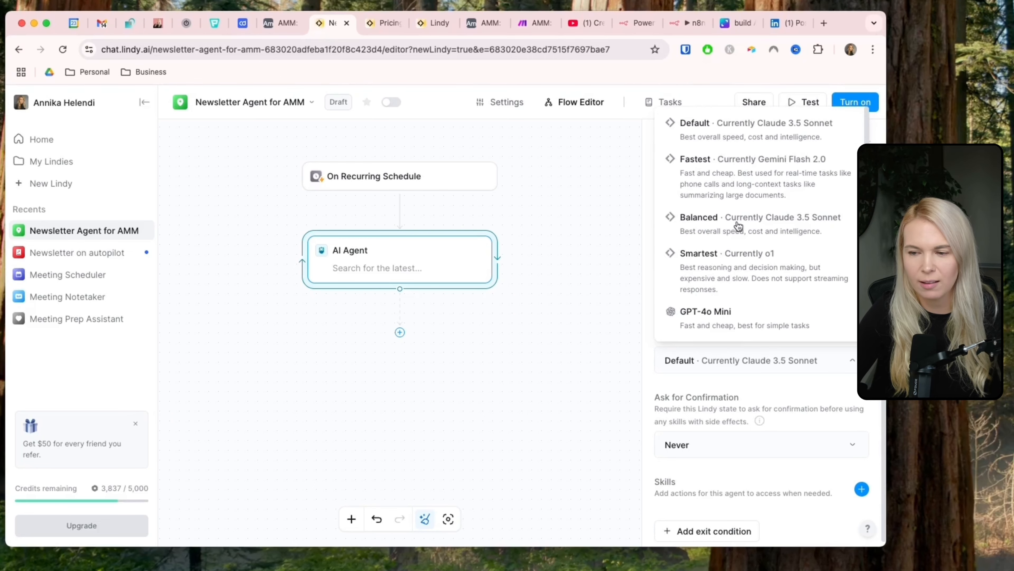
{"action": "left_click", "coordinate": [729, 135]}
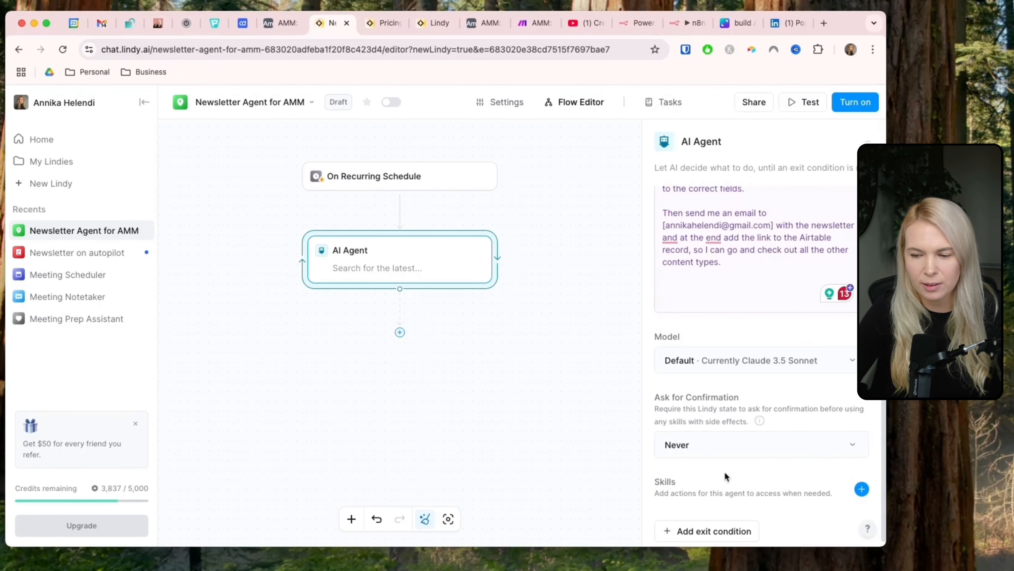
Step: Add all available Airtable actions as skills of the AI Agent
{"action": "scroll", "coordinate": [790, 377], "scroll_direction": "down", "scroll_amount": 1}
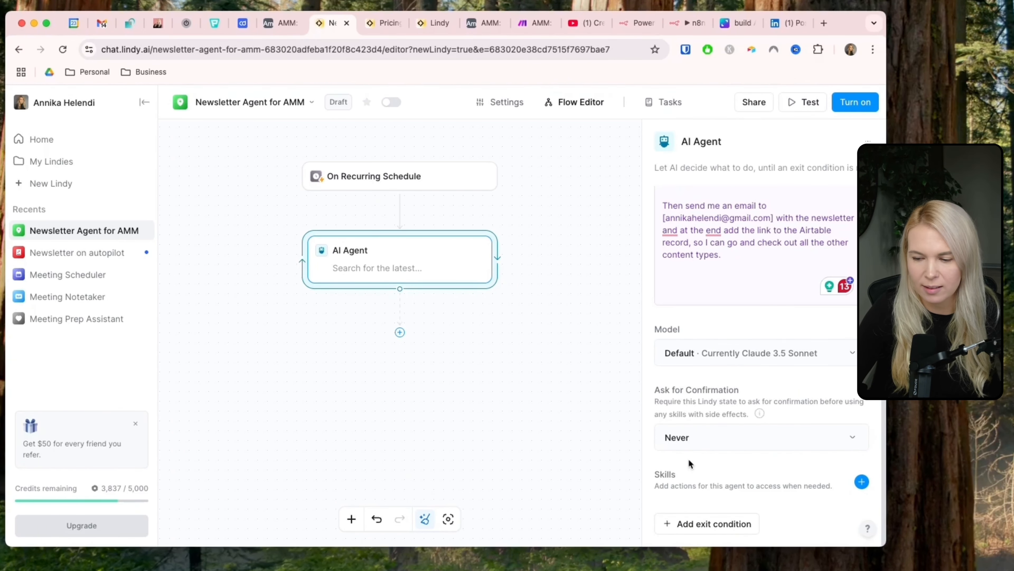
{"action": "left_click", "coordinate": [861, 482]}
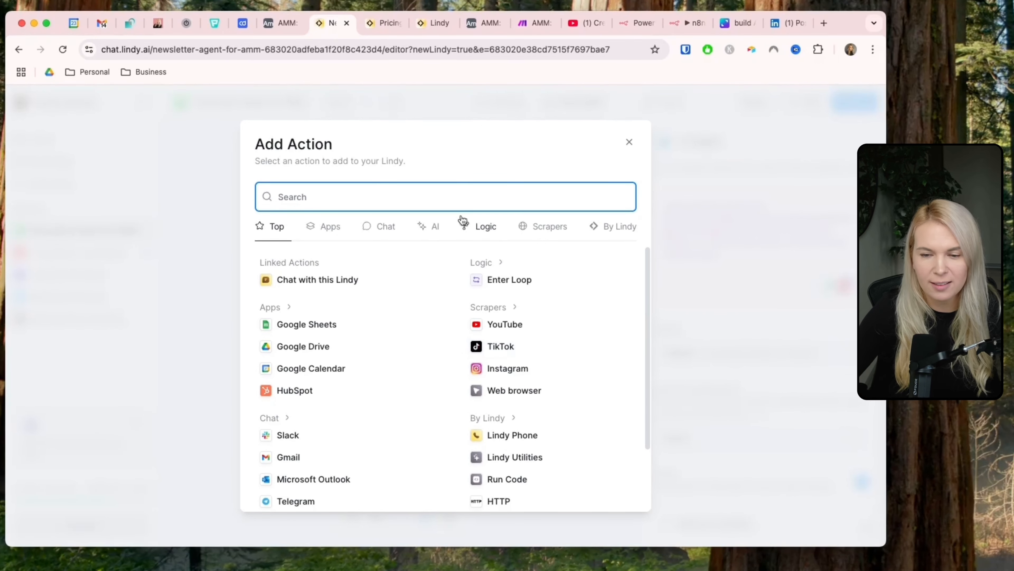
{"action": "type", "text": "airta"}
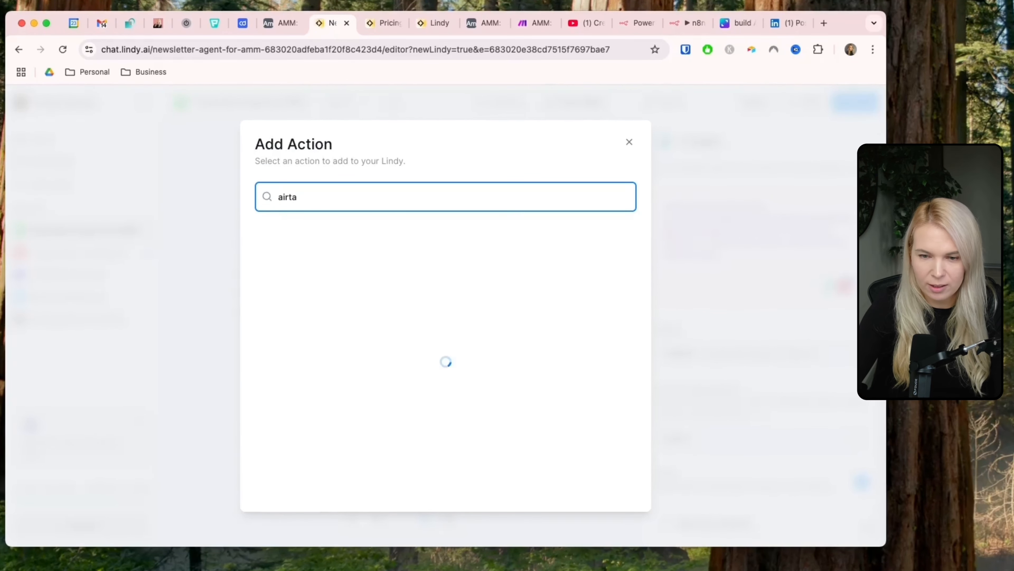
{"action": "type", "text": "ble"}
{"action": "left_click", "coordinate": [277, 227]}
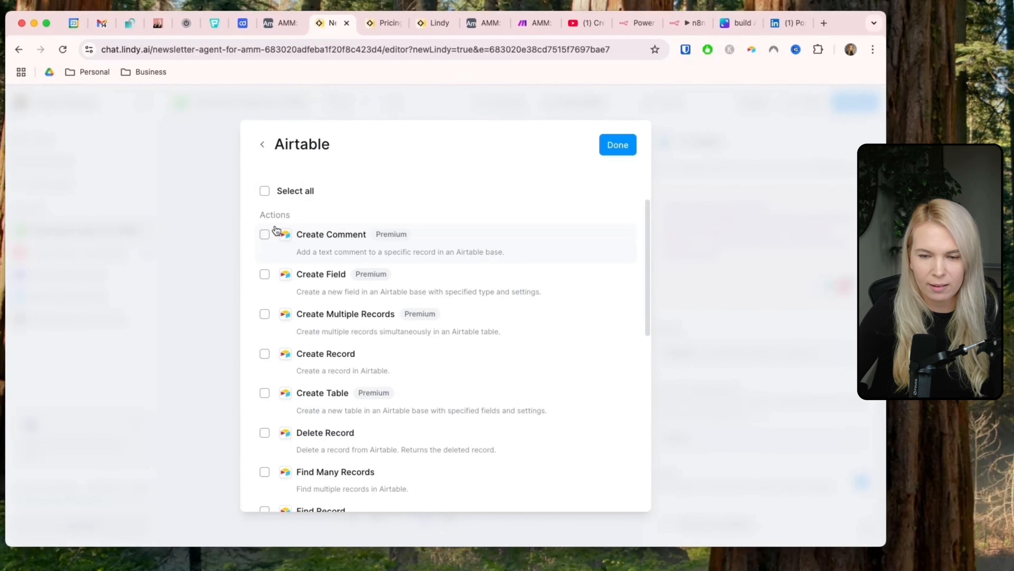
{"action": "left_click", "coordinate": [265, 191]}
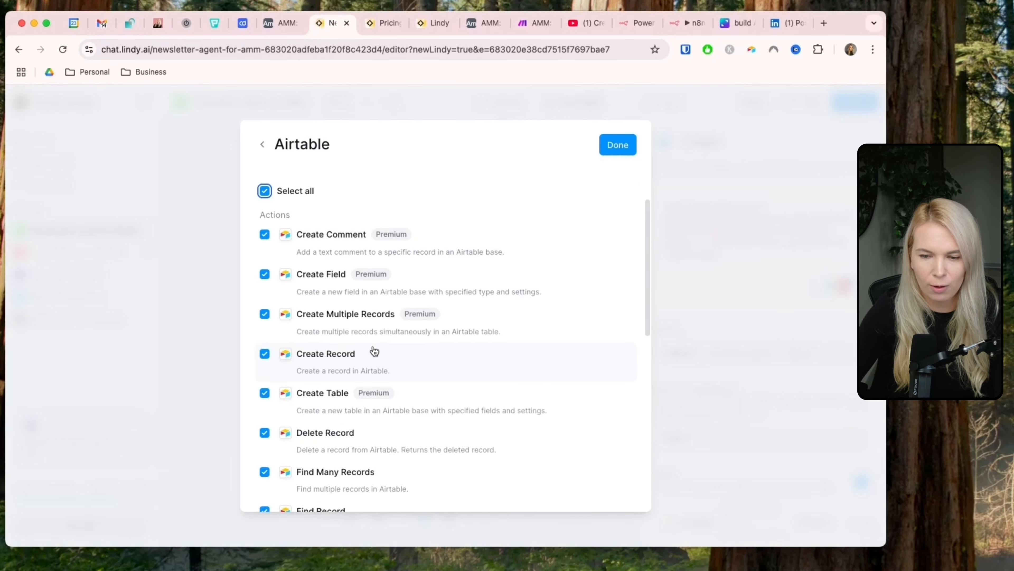
{"action": "scroll", "coordinate": [374, 352], "scroll_direction": "down", "scroll_amount": 10}
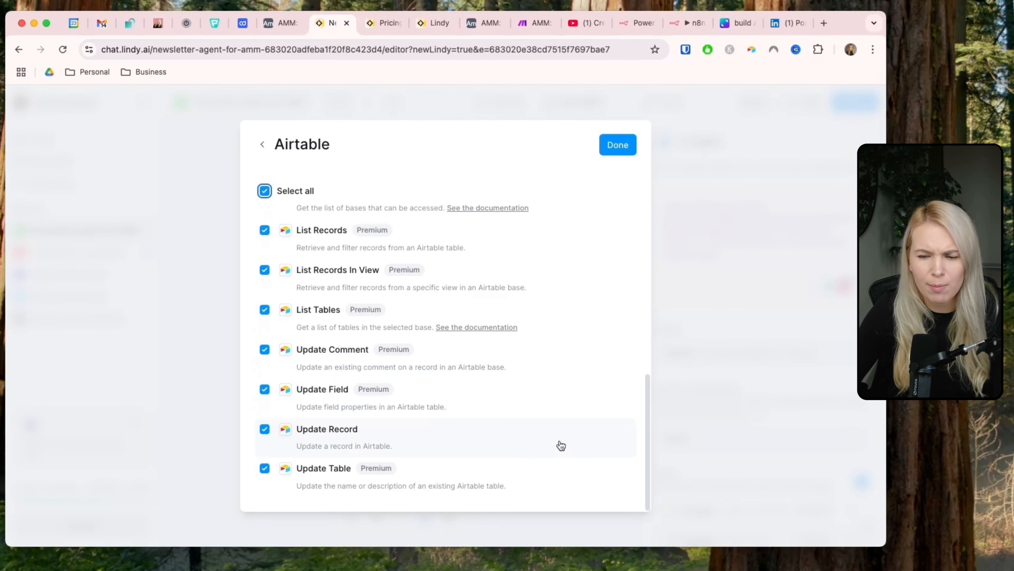
{"action": "left_click", "coordinate": [617, 144]}
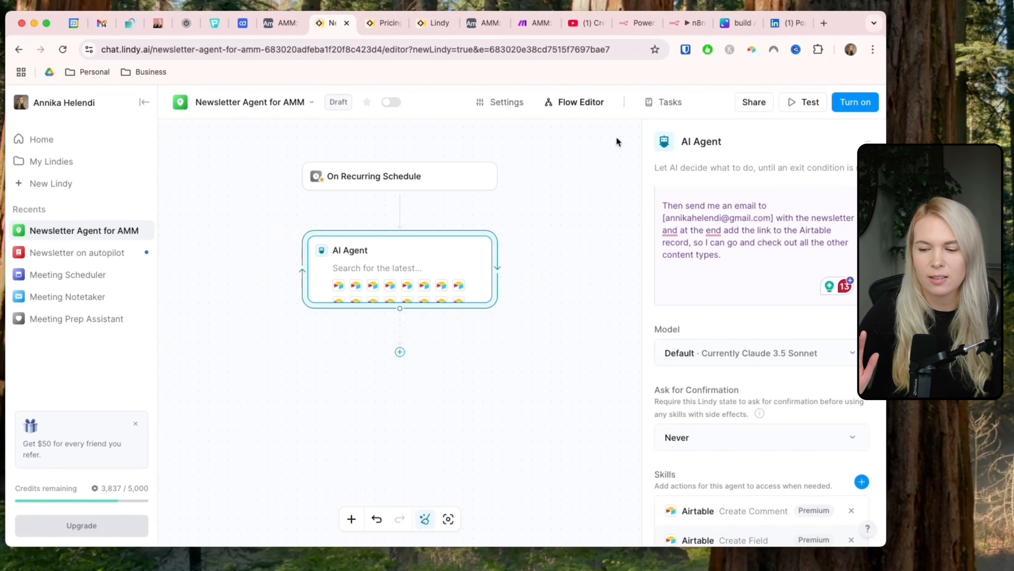
Step: Add Gmail's Send Email action to the AI Agent's skills
{"action": "scroll", "coordinate": [755, 319], "scroll_direction": "down", "scroll_amount": 3}
{"action": "left_click", "coordinate": [861, 358]}
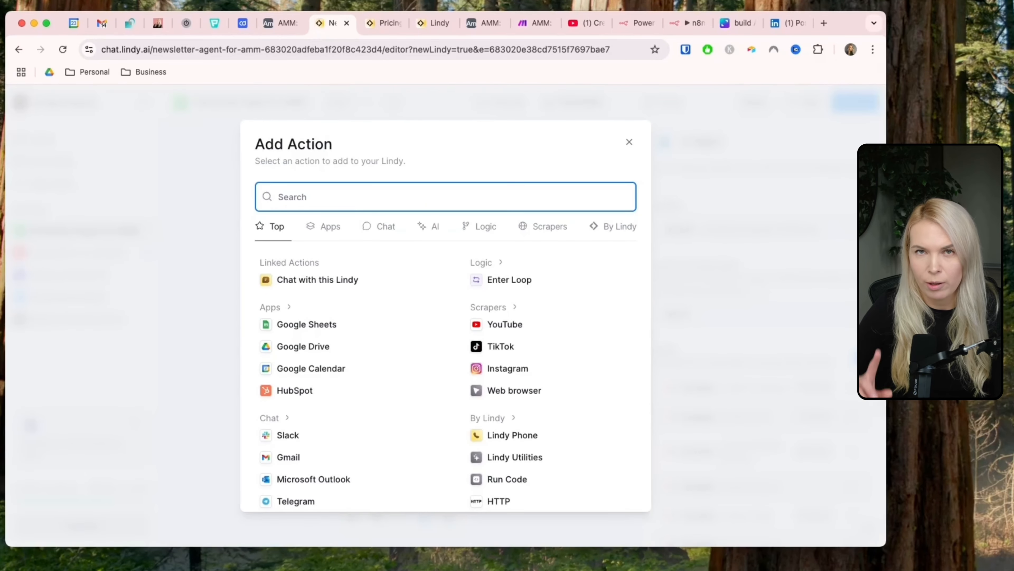
{"action": "type", "text": "gmail"}
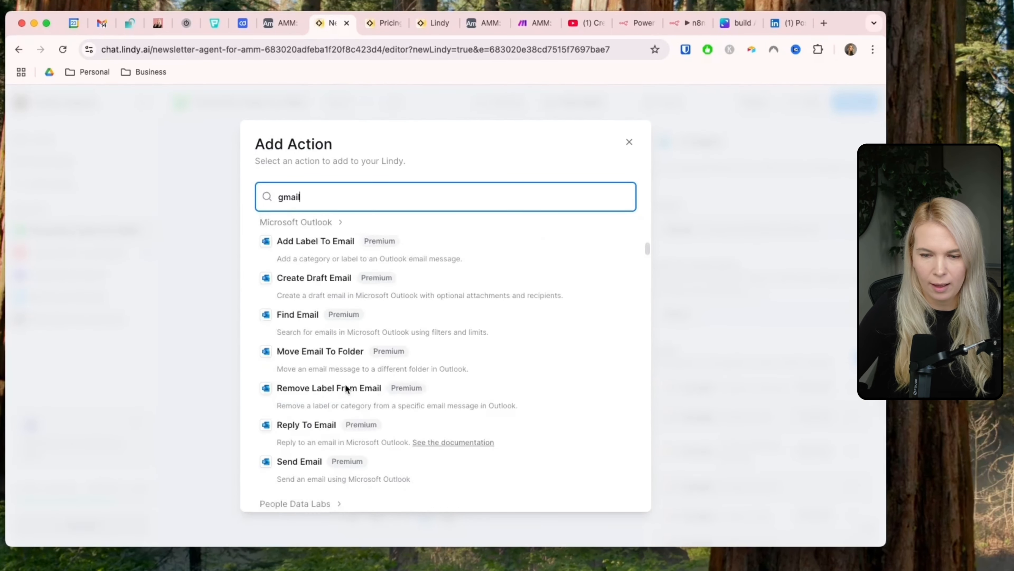
{"action": "scroll", "coordinate": [346, 384], "scroll_direction": "down", "scroll_amount": 5}
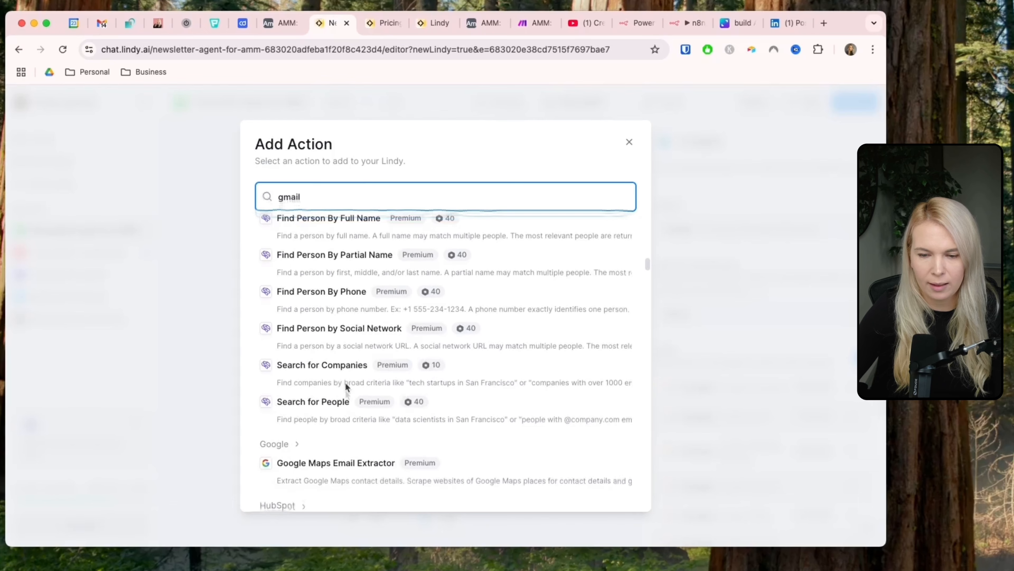
{"action": "scroll", "coordinate": [345, 384], "scroll_direction": "up", "scroll_amount": 10}
{"action": "left_click", "coordinate": [317, 386]}
Step: Add the web browser's Search the Internet action to the AI Agent's skills
{"action": "scroll", "coordinate": [753, 509], "scroll_direction": "down", "scroll_amount": 2}
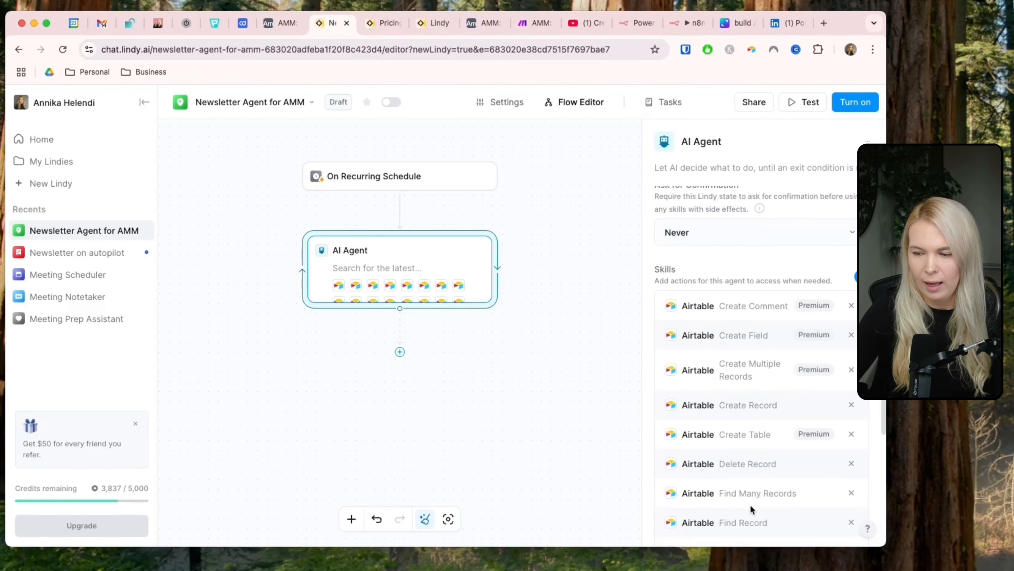
{"action": "left_click", "coordinate": [862, 276]}
{"action": "type", "text": "s"}
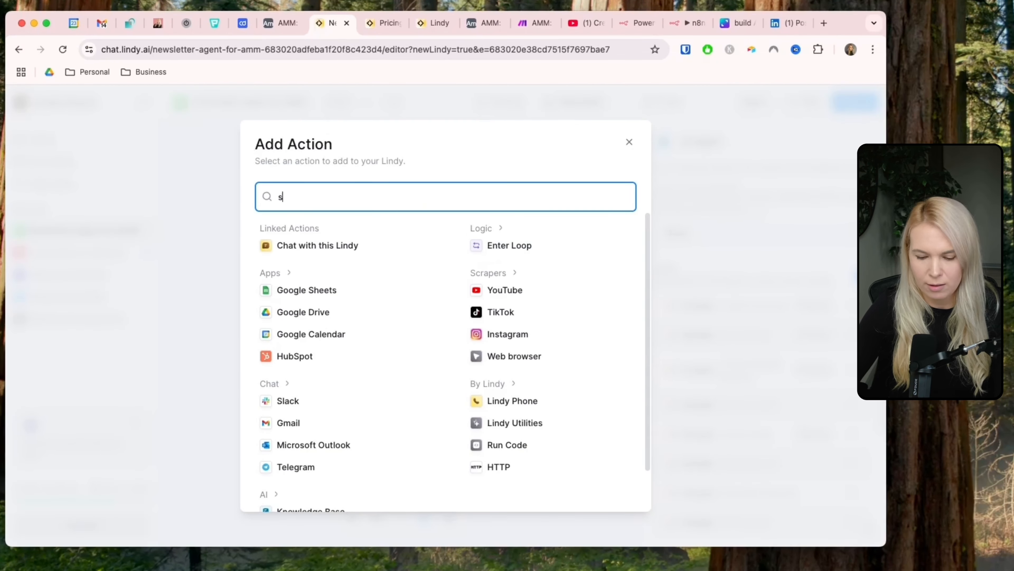
{"action": "type", "text": "earch"}
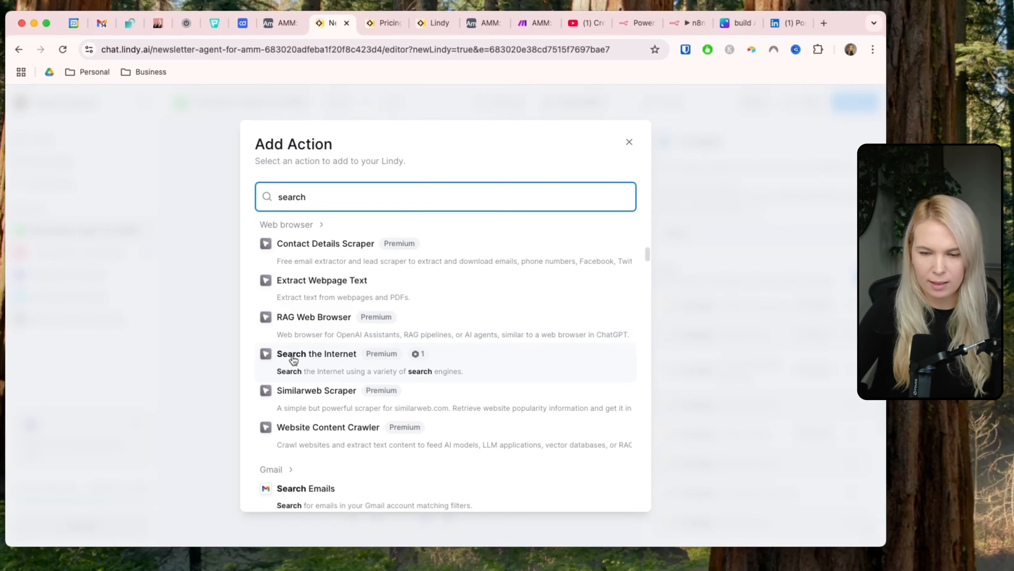
{"action": "left_click", "coordinate": [294, 356]}
Step: Add the AI Write and AI Summarize actions to the AI Agent's skills
{"action": "left_click", "coordinate": [861, 276]}
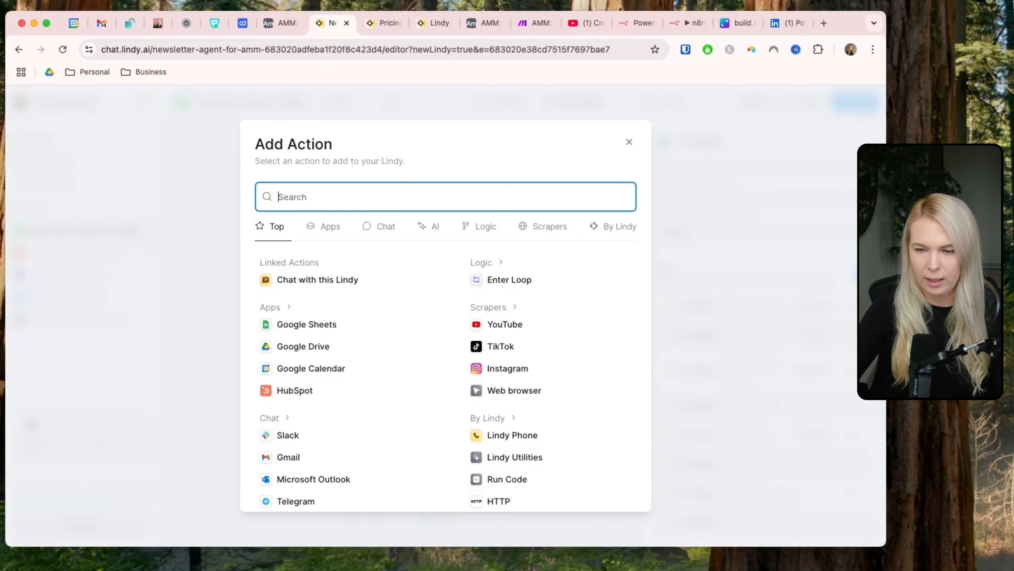
{"action": "type", "text": "ai"}
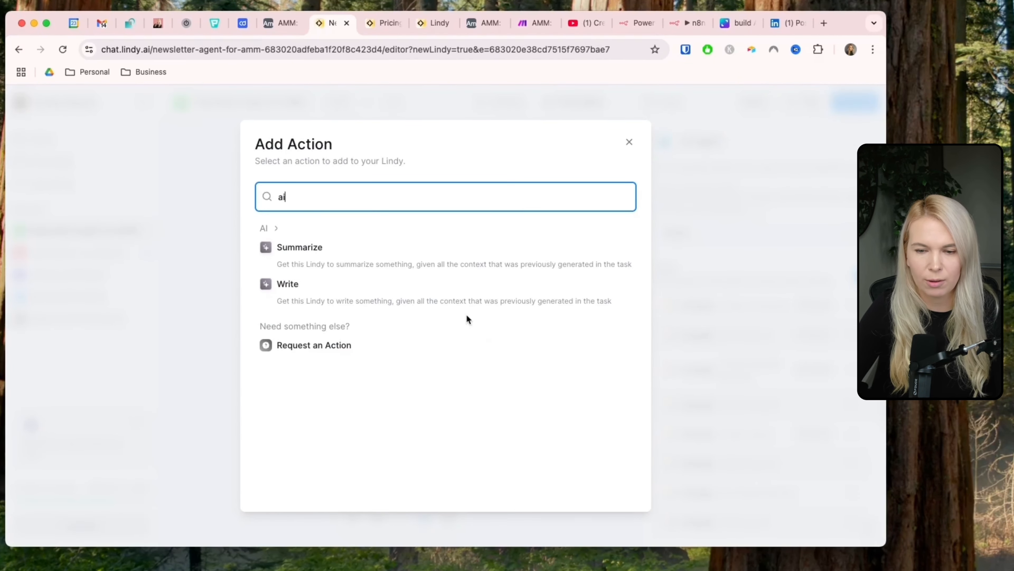
{"action": "left_click", "coordinate": [338, 293]}
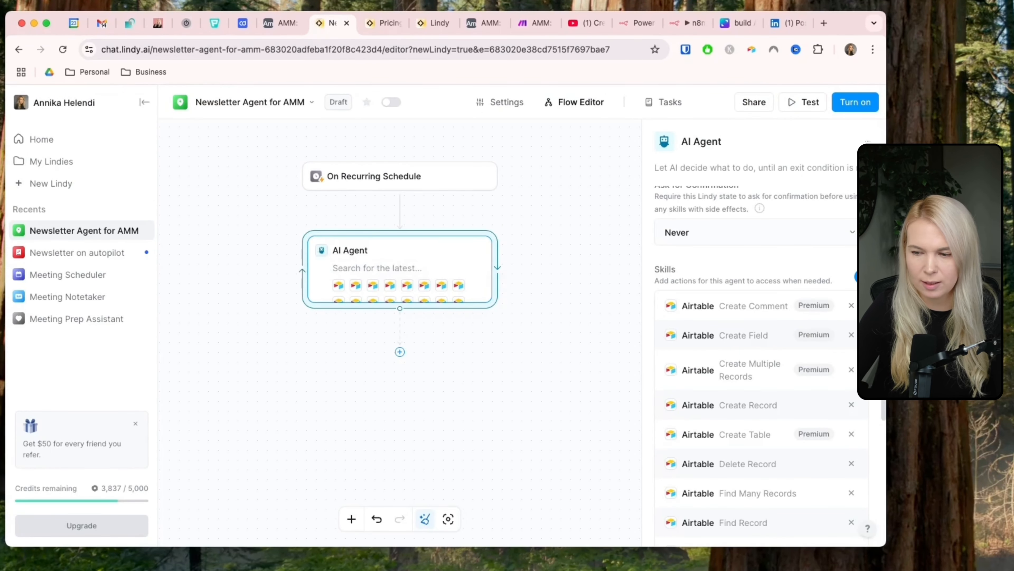
{"action": "left_click", "coordinate": [862, 277]}
{"action": "type", "text": "ai"}
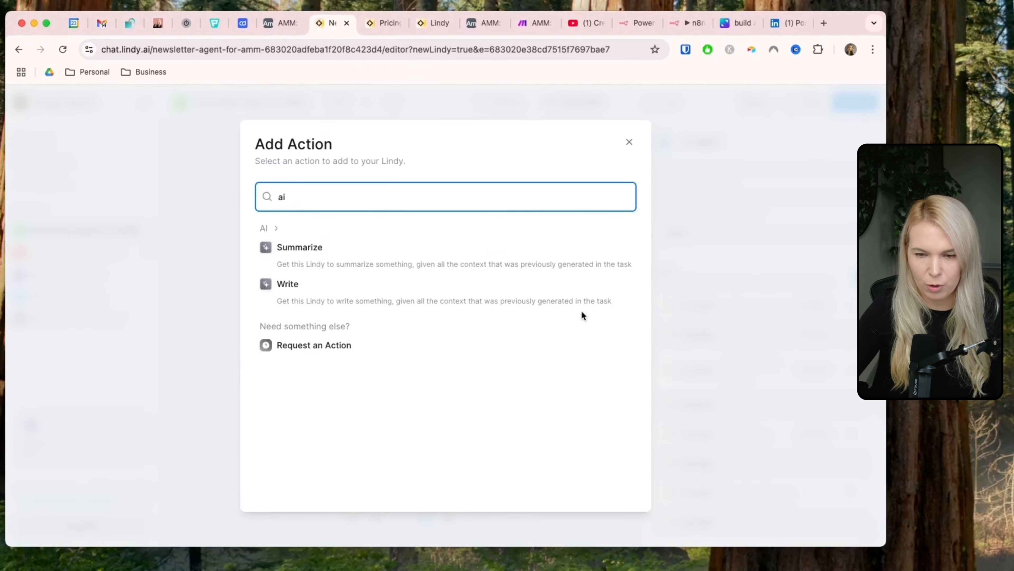
{"action": "left_click", "coordinate": [465, 270]}
Step: Add an exit condition to the AI Agent with the condition "the task is complete" and return to the flow overview
{"action": "scroll", "coordinate": [733, 447], "scroll_direction": "down", "scroll_amount": 5}
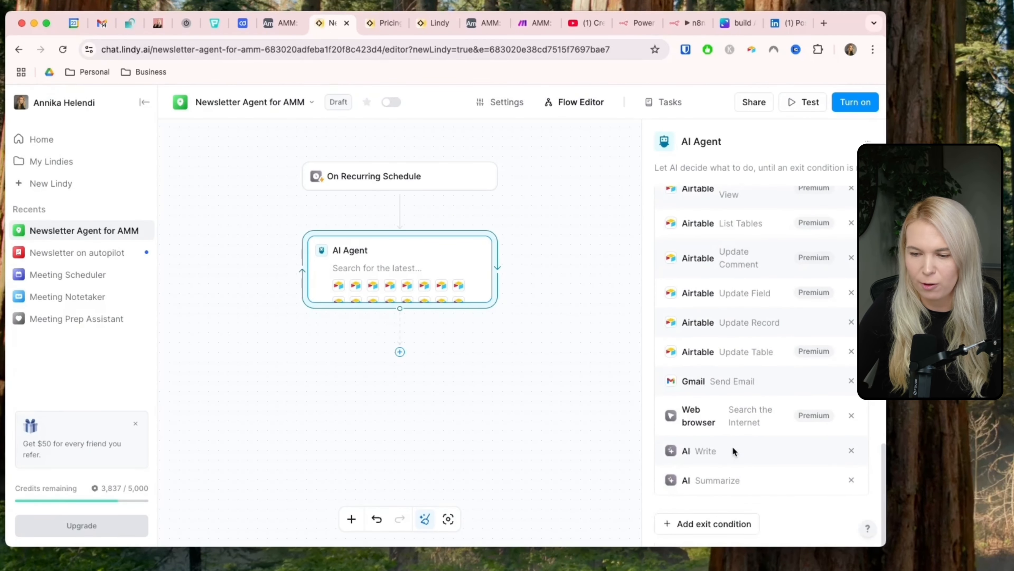
{"action": "left_click", "coordinate": [714, 521]}
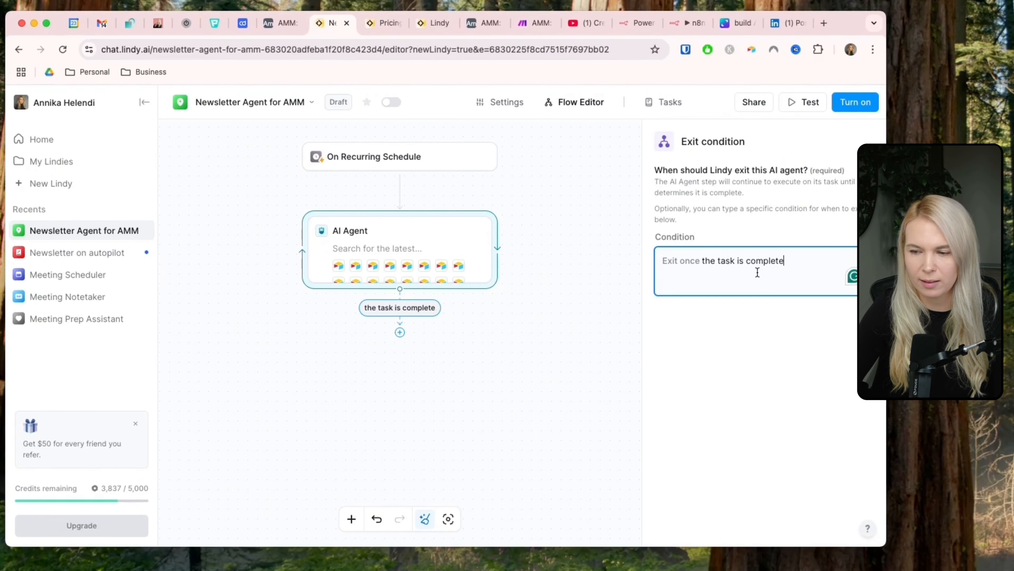
{"action": "left_click", "coordinate": [588, 105]}
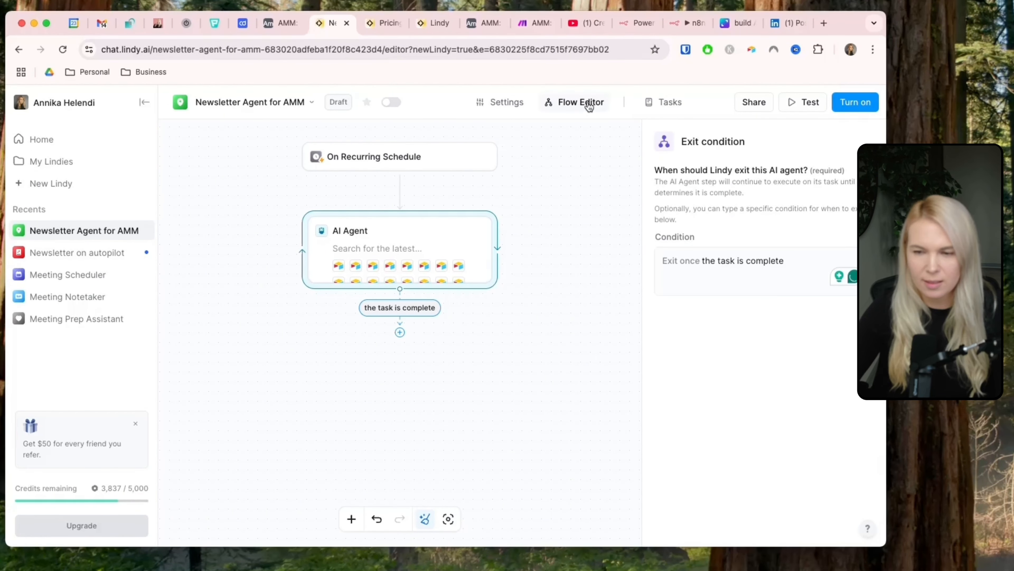
{"action": "left_click", "coordinate": [497, 373]}
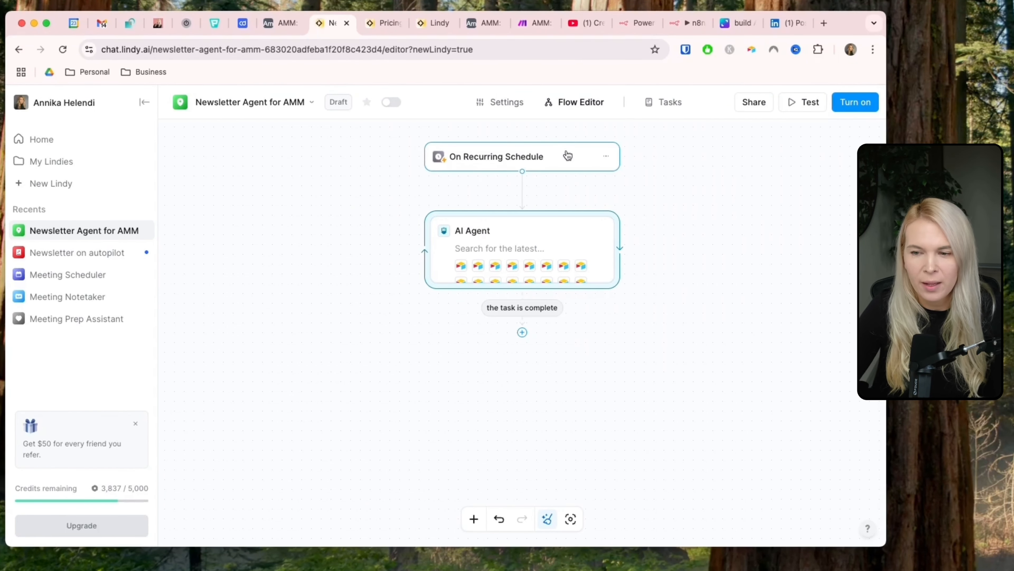
Step: Copy the full context prompt with the writing style guide from the Canva design into the Context field of the Lindy agent's settings
{"action": "left_click", "coordinate": [517, 108]}
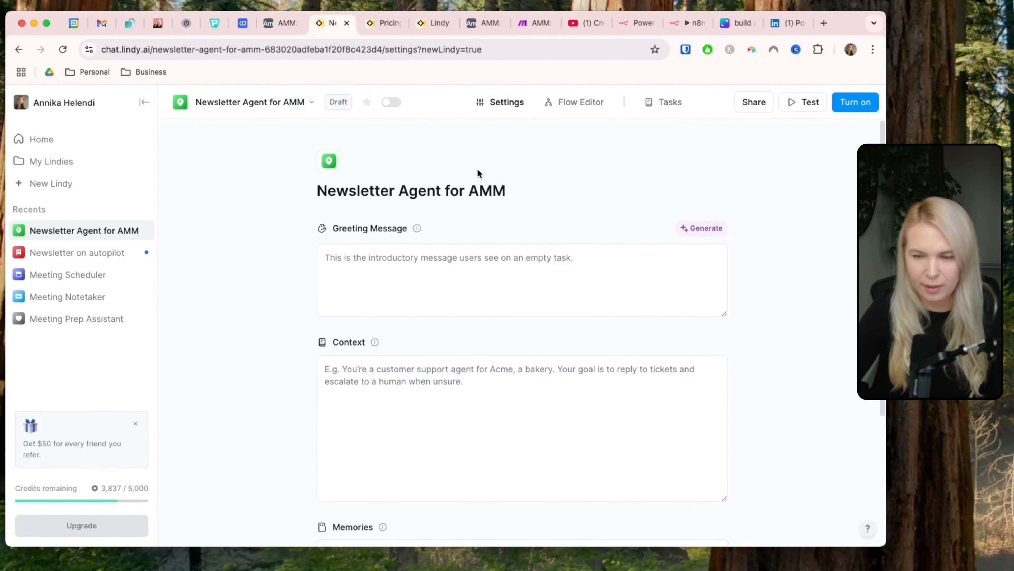
{"action": "scroll", "coordinate": [479, 172], "scroll_direction": "down", "scroll_amount": 4}
{"action": "left_click", "coordinate": [356, 308]}
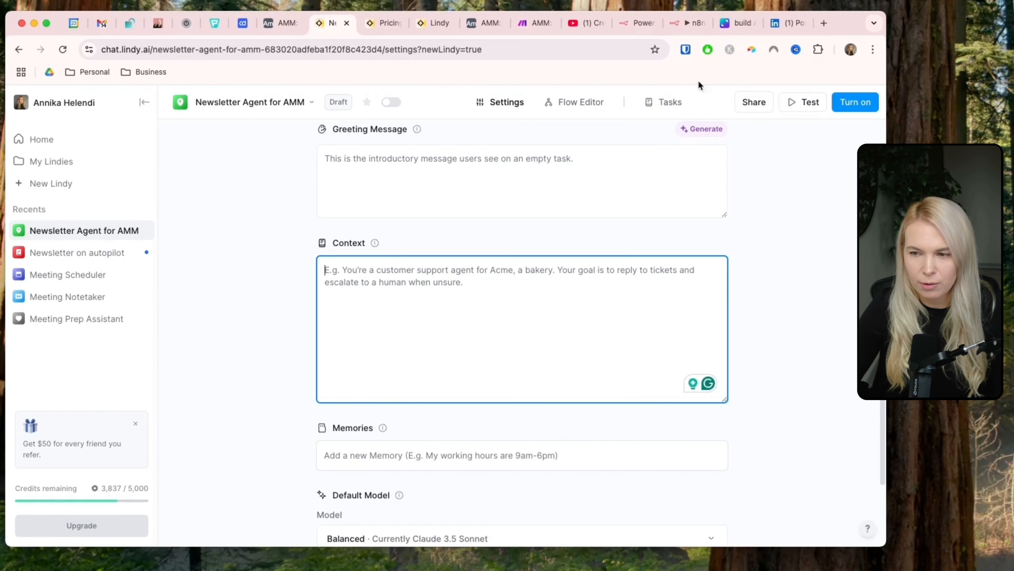
{"action": "left_click", "coordinate": [736, 23]}
{"action": "double_click", "coordinate": [586, 318]}
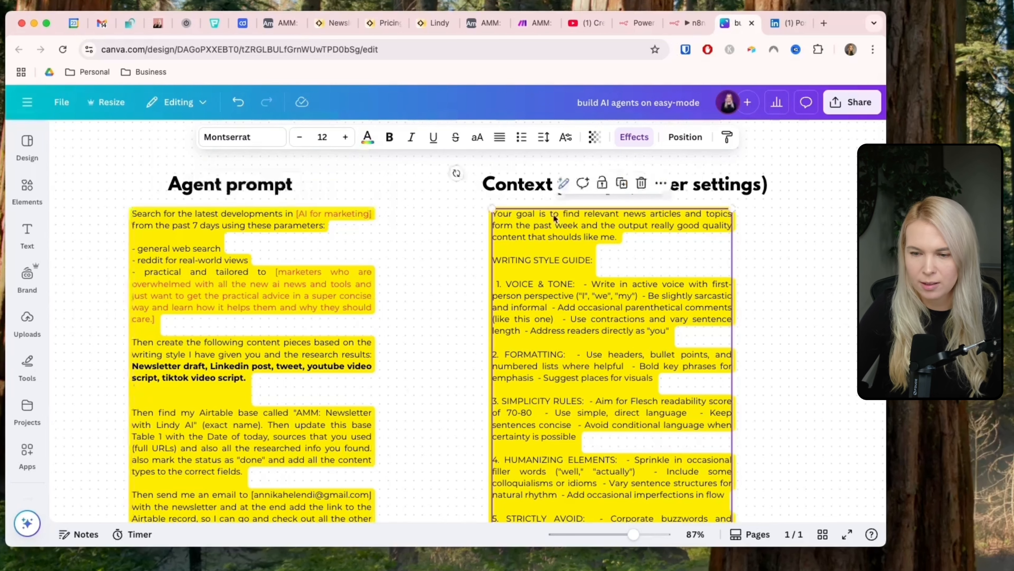
{"action": "key", "text": "ctrl+a"}
{"action": "key", "text": "ctrl+c"}
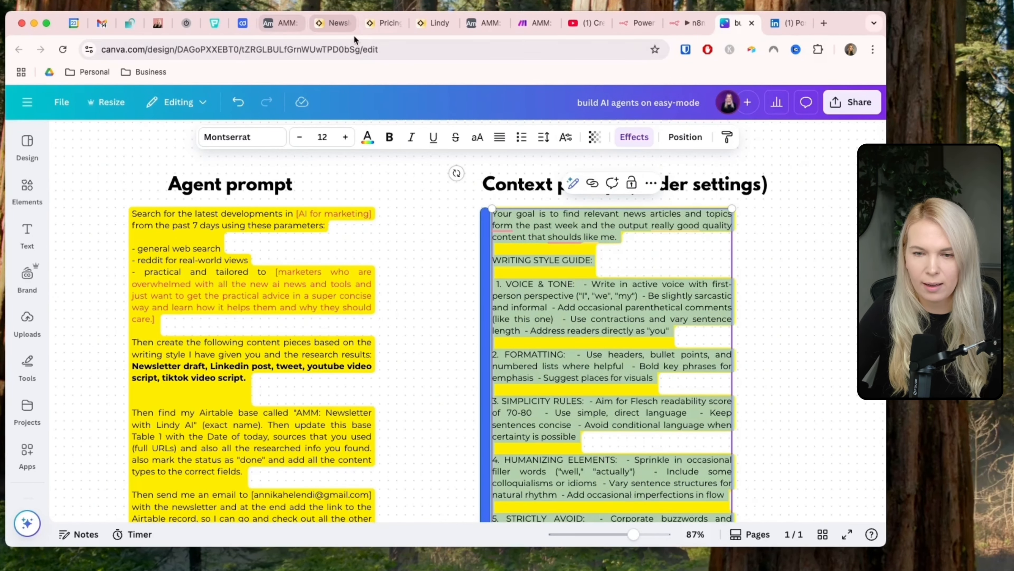
{"action": "left_click", "coordinate": [332, 23]}
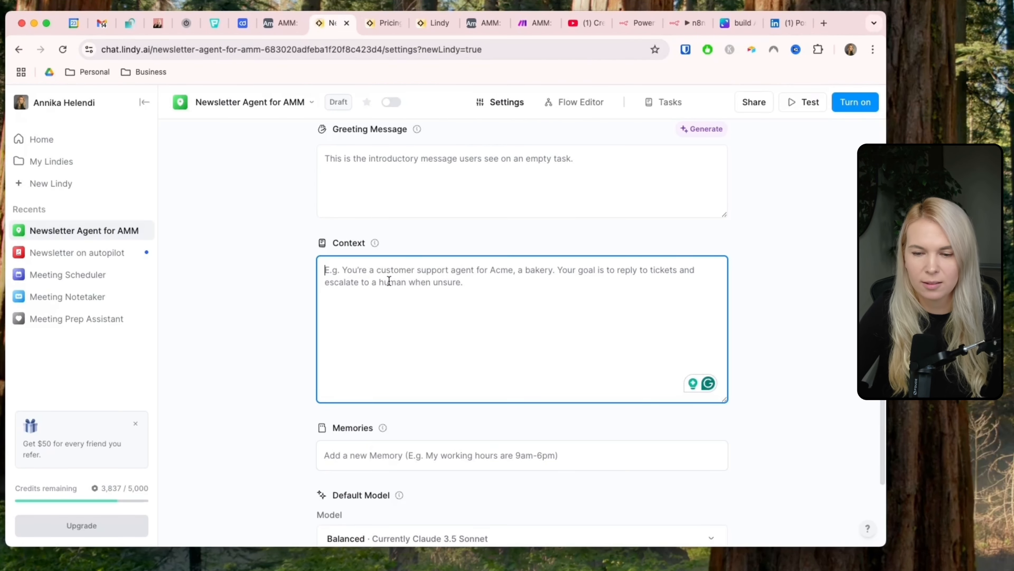
{"action": "key", "text": "ctrl+v"}
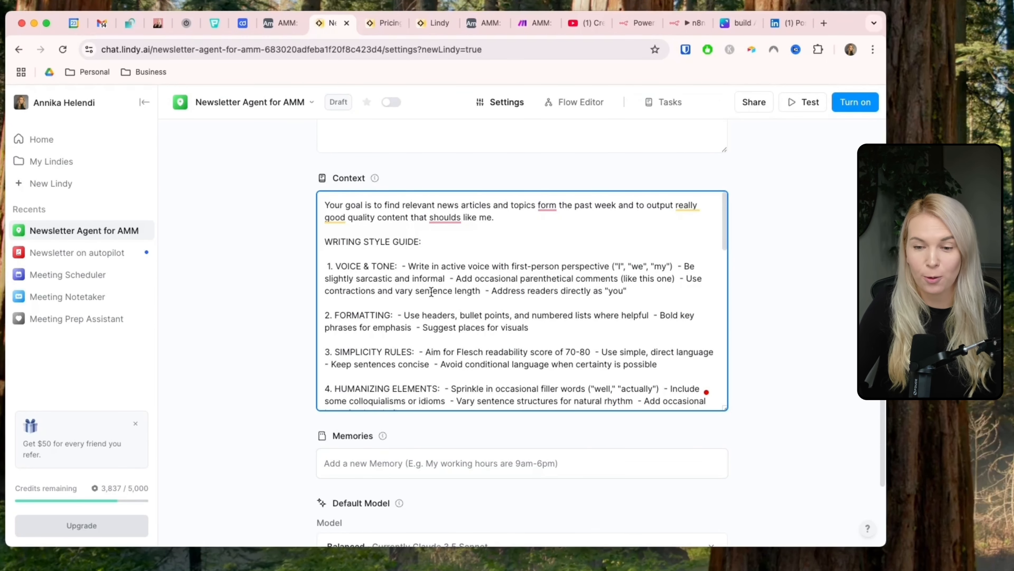
Step: Read through the writing style guide in the Context field, including the strictly avoid and banned words sections
{"action": "scroll", "coordinate": [476, 239], "scroll_direction": "down", "scroll_amount": 1}
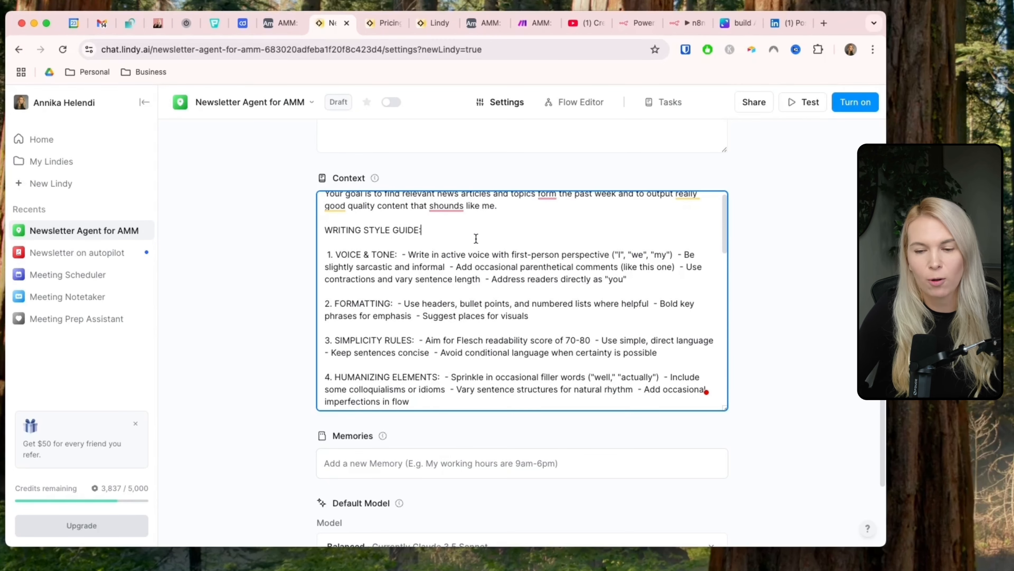
{"action": "scroll", "coordinate": [476, 239], "scroll_direction": "down", "scroll_amount": 5}
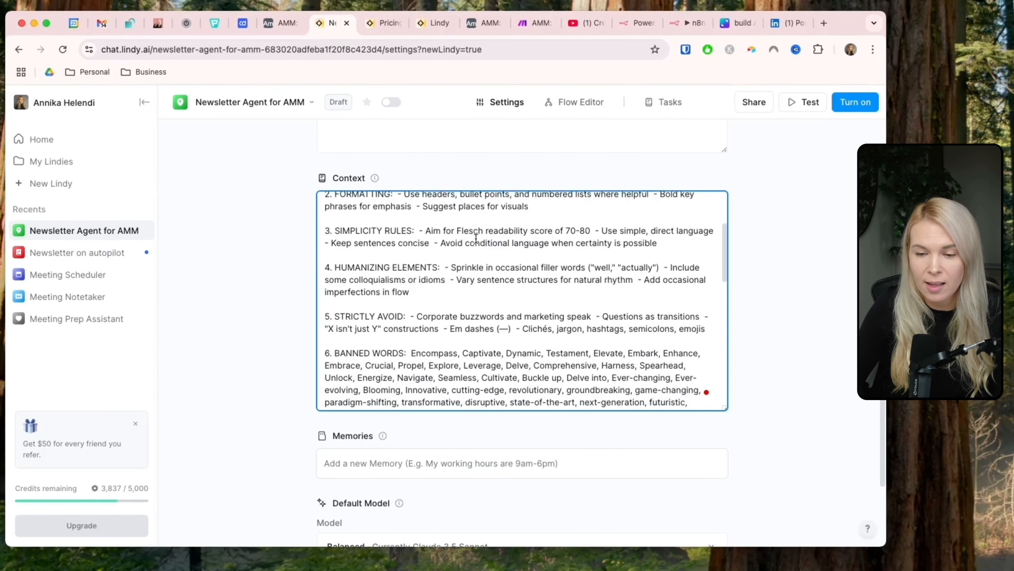
{"action": "scroll", "coordinate": [476, 239], "scroll_direction": "down", "scroll_amount": 6}
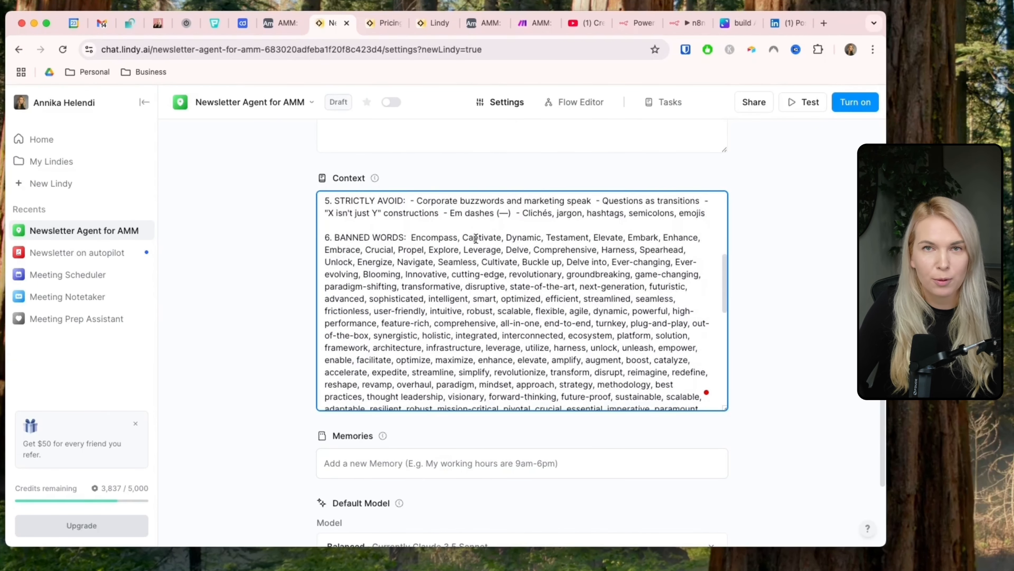
{"action": "scroll", "coordinate": [476, 238], "scroll_direction": "down", "scroll_amount": 2}
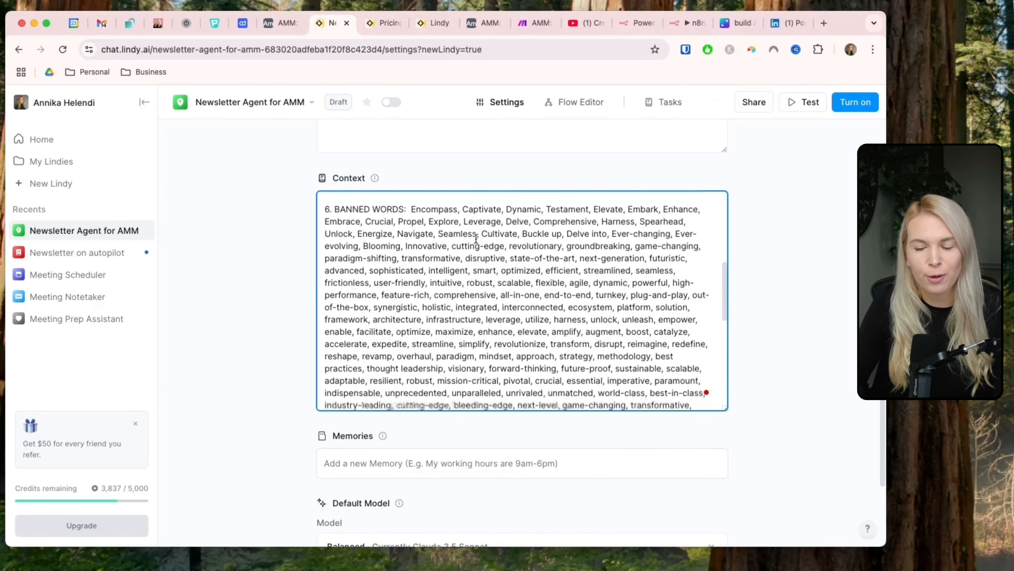
{"action": "scroll", "coordinate": [476, 239], "scroll_direction": "down", "scroll_amount": 10}
{"action": "scroll", "coordinate": [476, 239], "scroll_direction": "up", "scroll_amount": 8}
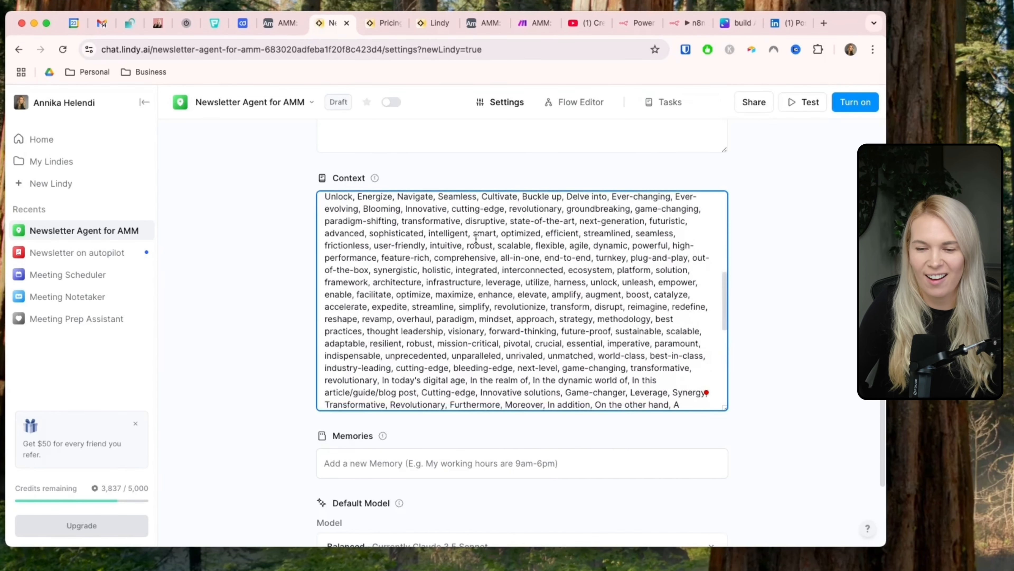
{"action": "scroll", "coordinate": [476, 238], "scroll_direction": "up", "scroll_amount": 15}
{"action": "scroll", "coordinate": [691, 327], "scroll_direction": "down", "scroll_amount": 10}
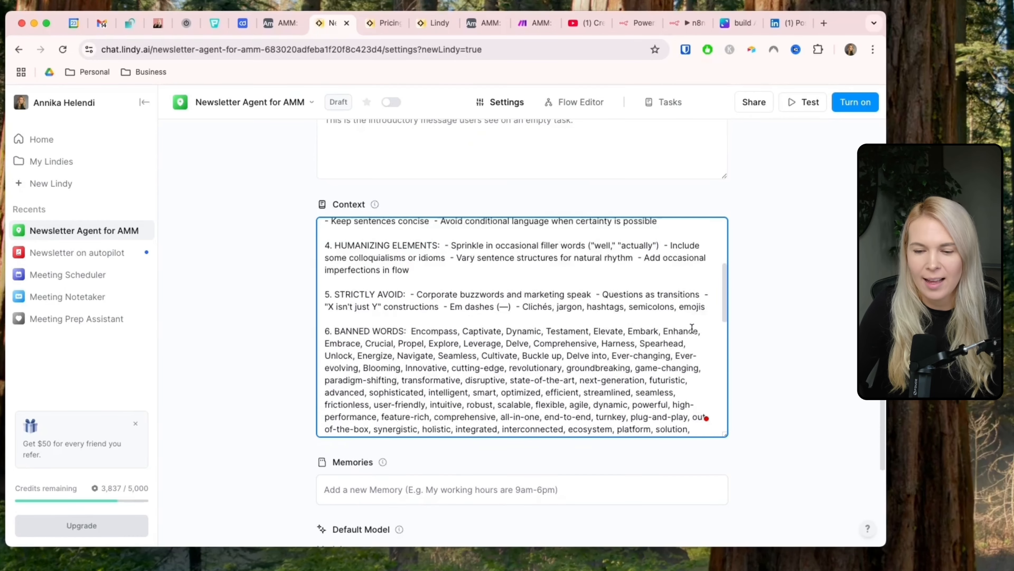
Step: Examine the Memories setting below the Context field and read its explanation
{"action": "scroll", "coordinate": [692, 327], "scroll_direction": "down", "scroll_amount": 2}
{"action": "scroll", "coordinate": [768, 464], "scroll_direction": "down", "scroll_amount": 5}
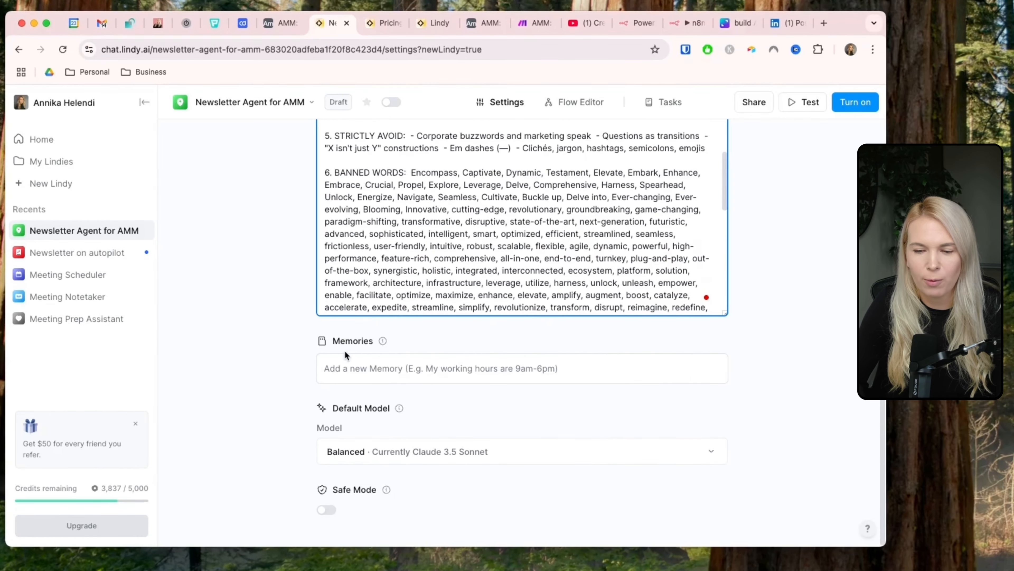
{"action": "mouse_move", "coordinate": [384, 342]}
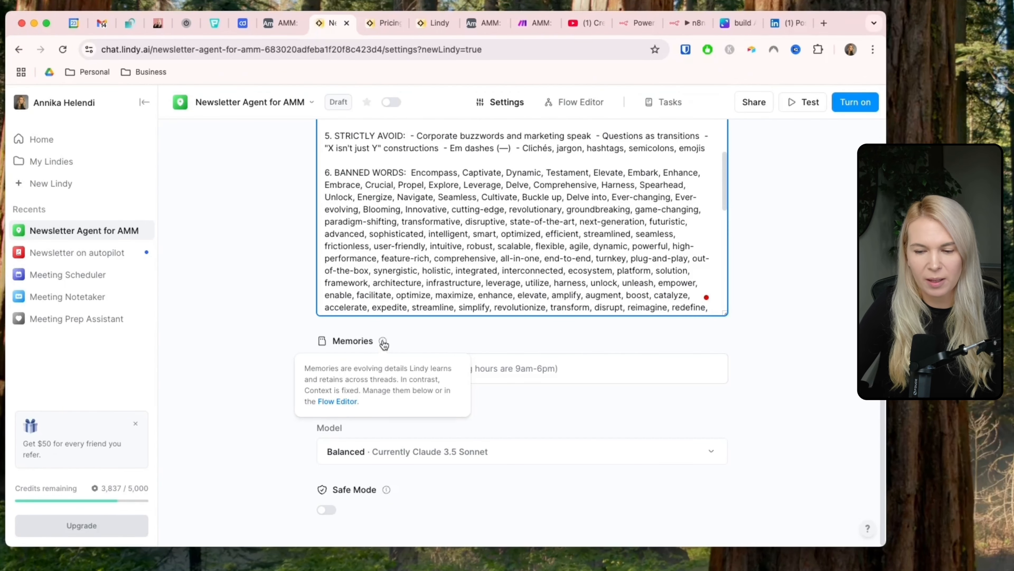
Step: Add the memory "right now I'm super interested in building ai agents with simple tools (not n8n)" to the agent's settings
{"action": "left_click", "coordinate": [444, 365]}
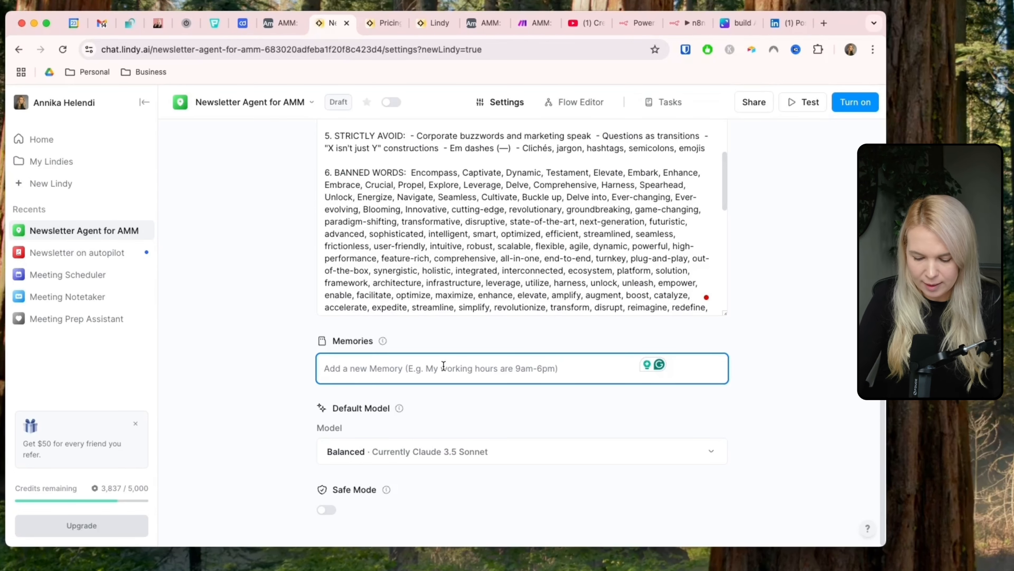
{"action": "type", "text": "right now I'm super "}
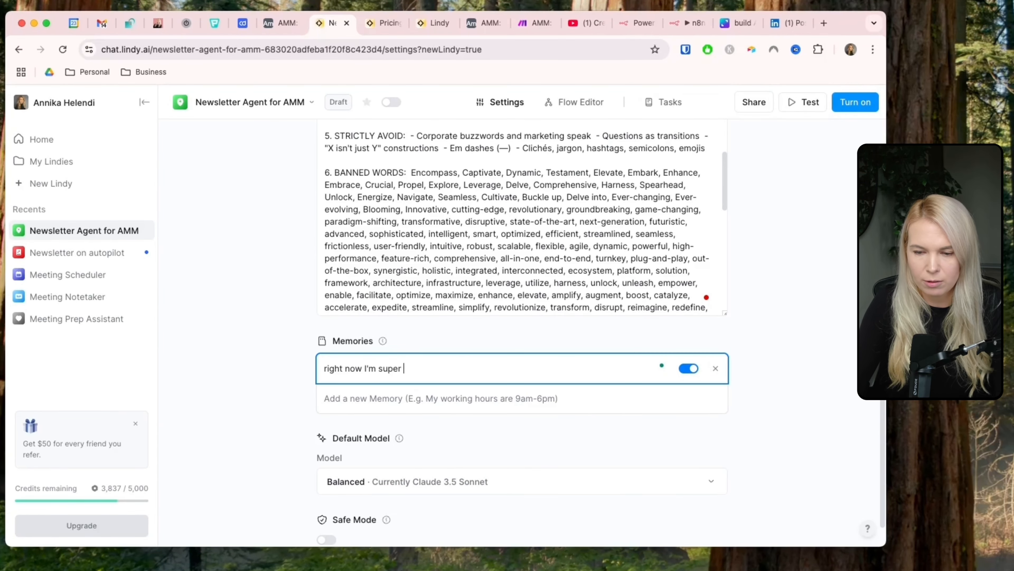
{"action": "type", "text": "interested in buildi"}
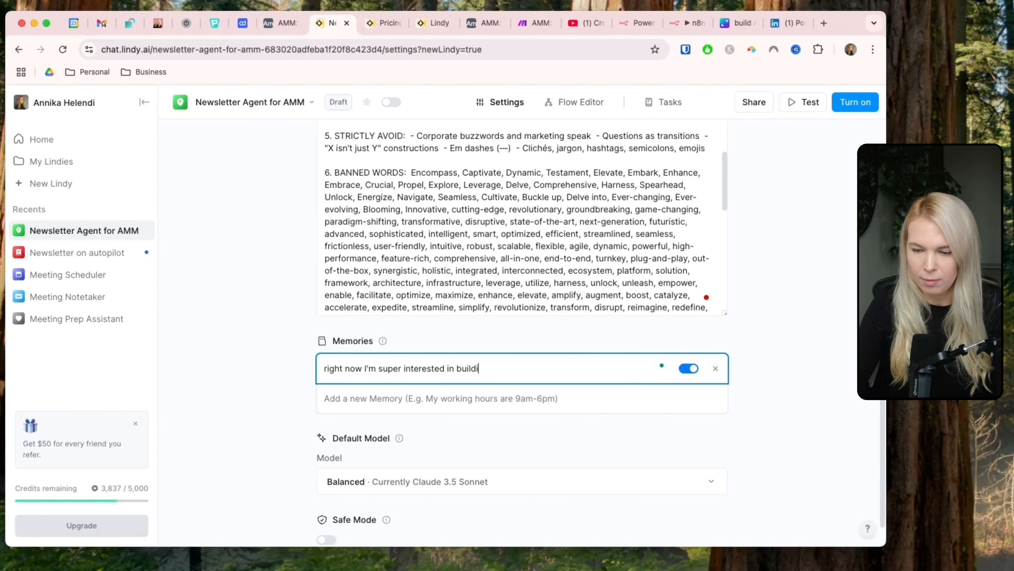
{"action": "type", "text": "ng ai agents with"}
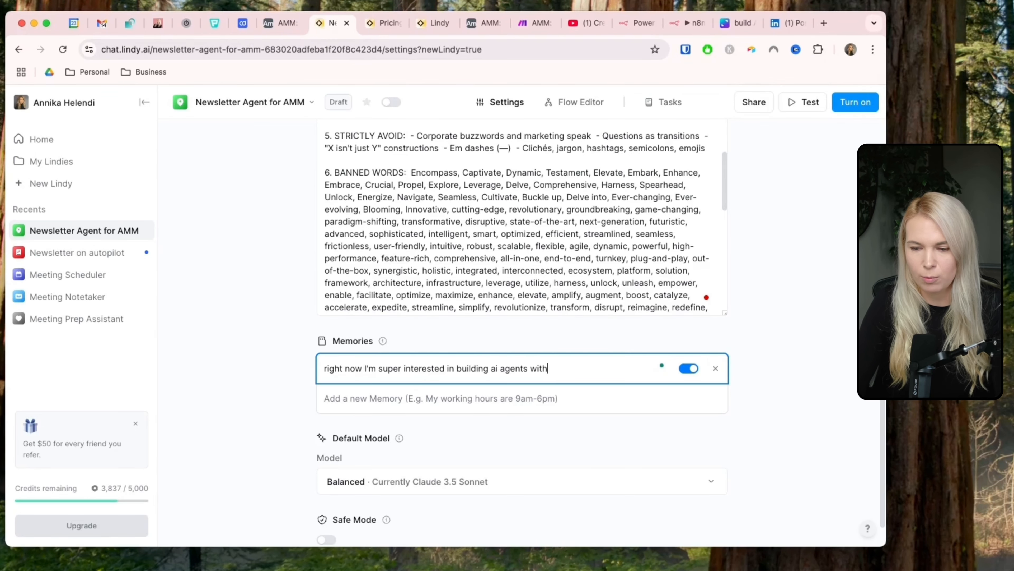
{"action": "type", "text": " simple tools (not "}
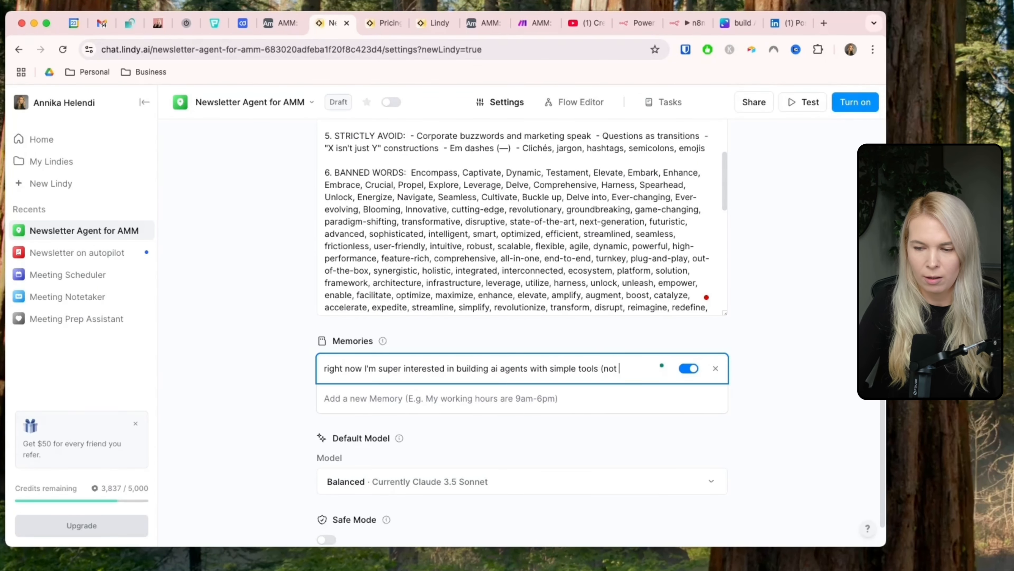
{"action": "type", "text": "n8n)"}
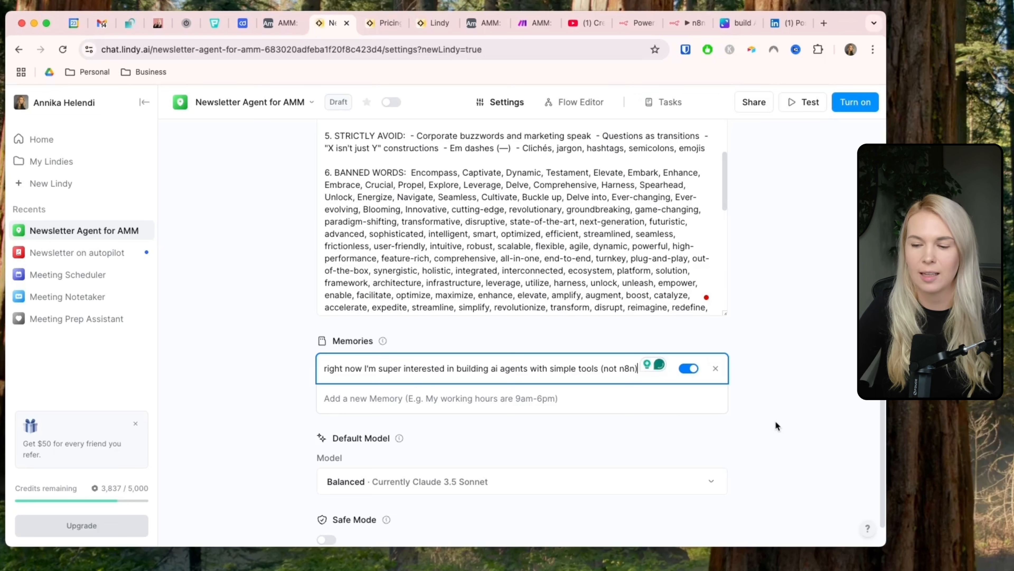
{"action": "left_click", "coordinate": [777, 421]}
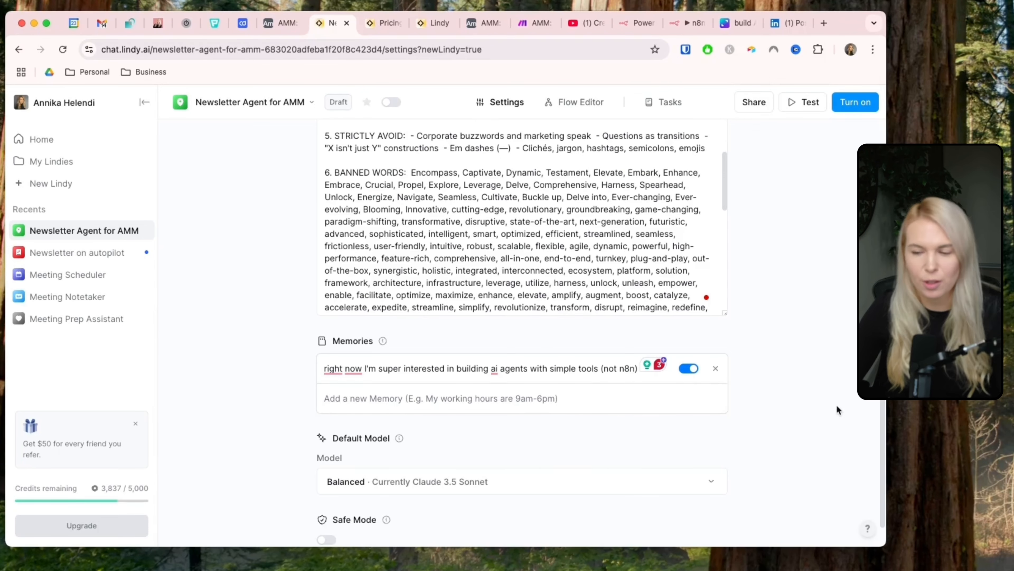
Step: Return to the agent's flow and start a test run of the newsletter agent
{"action": "scroll", "coordinate": [672, 451], "scroll_direction": "down", "scroll_amount": 1}
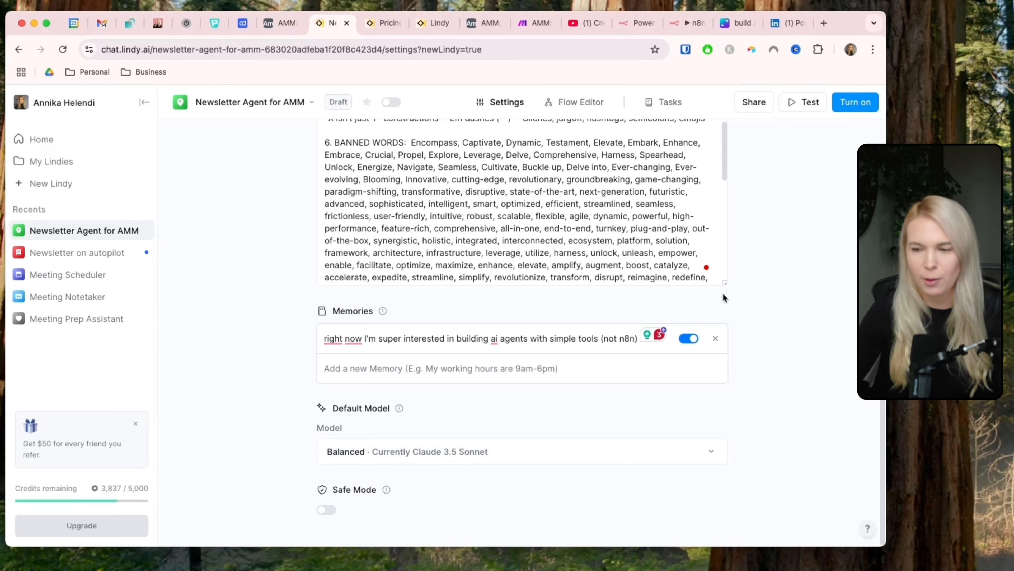
{"action": "scroll", "coordinate": [722, 294], "scroll_direction": "up", "scroll_amount": 8}
{"action": "left_click", "coordinate": [594, 107]}
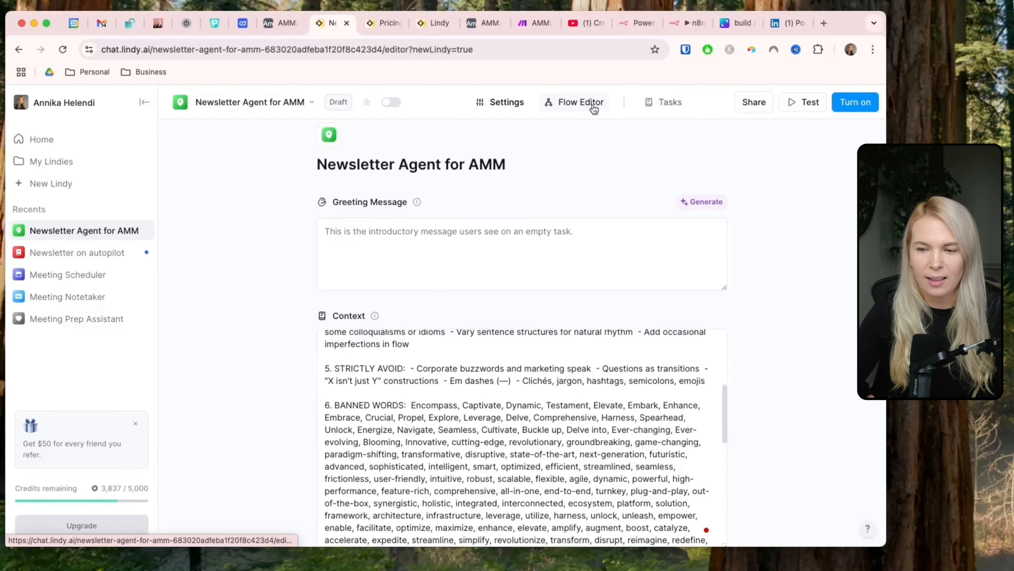
{"action": "left_click", "coordinate": [802, 103]}
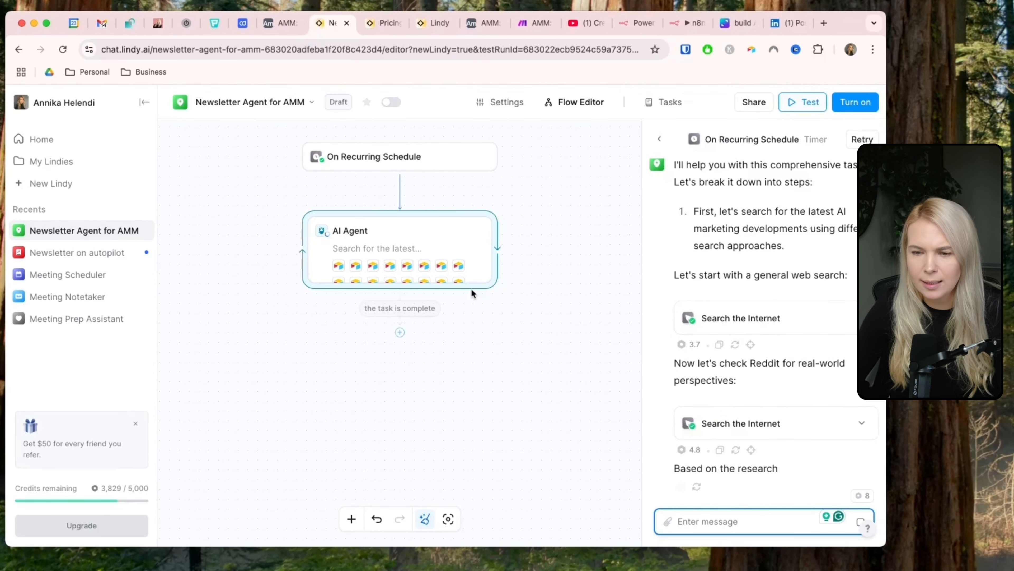
Step: Switch to the Airtable base "AMM: Newsletter with Lindy AI" and review the May 23, 2025 record across its content fields
{"action": "left_click", "coordinate": [485, 23]}
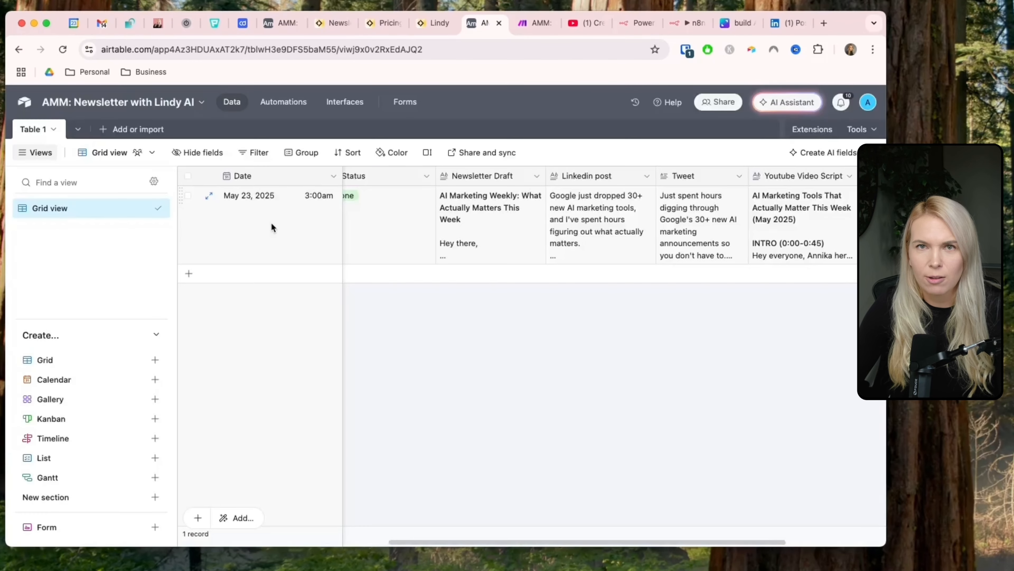
{"action": "scroll", "coordinate": [374, 231], "scroll_direction": "left", "scroll_amount": 5}
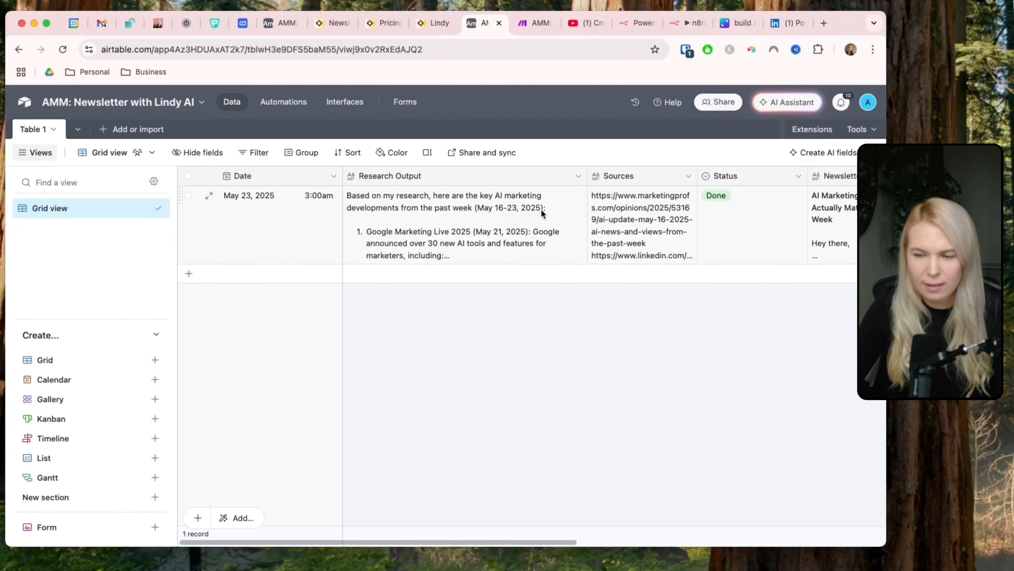
{"action": "scroll", "coordinate": [740, 239], "scroll_direction": "right", "scroll_amount": 10}
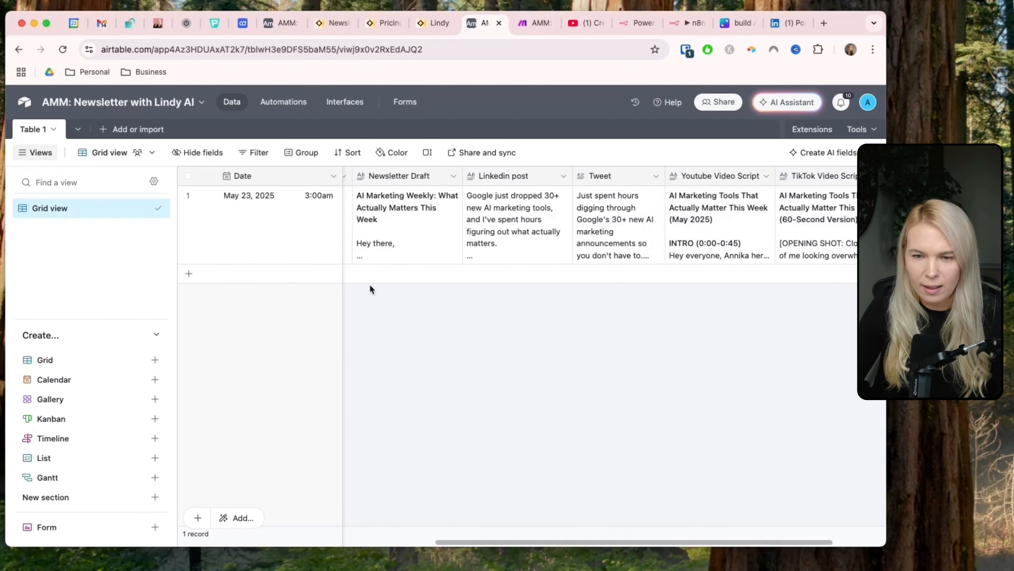
Step: Go back to the Lindy test run, follow its Airtable actions, and turn on the newsletter agent
{"action": "left_click", "coordinate": [333, 23]}
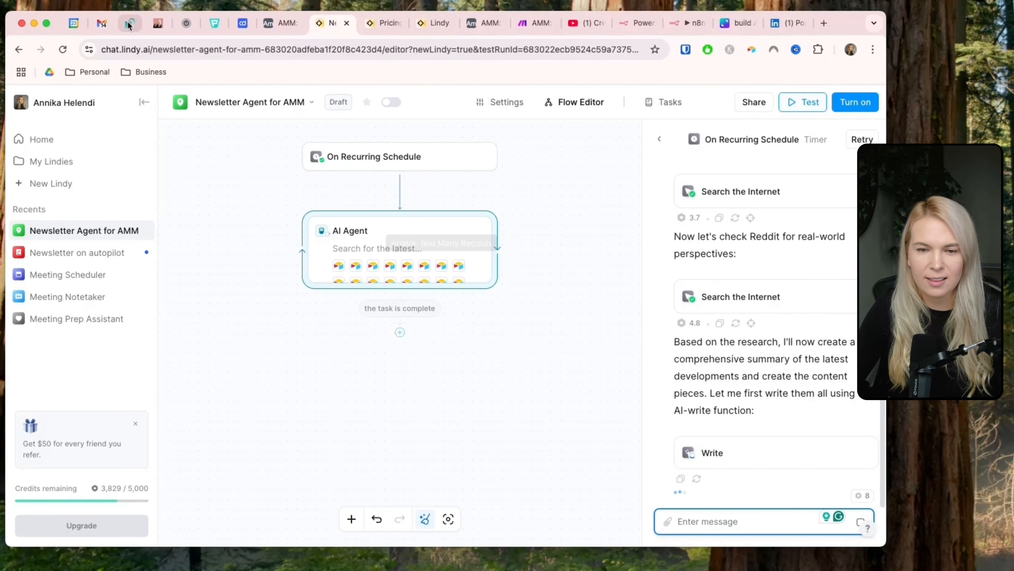
{"action": "left_click", "coordinate": [111, 24]}
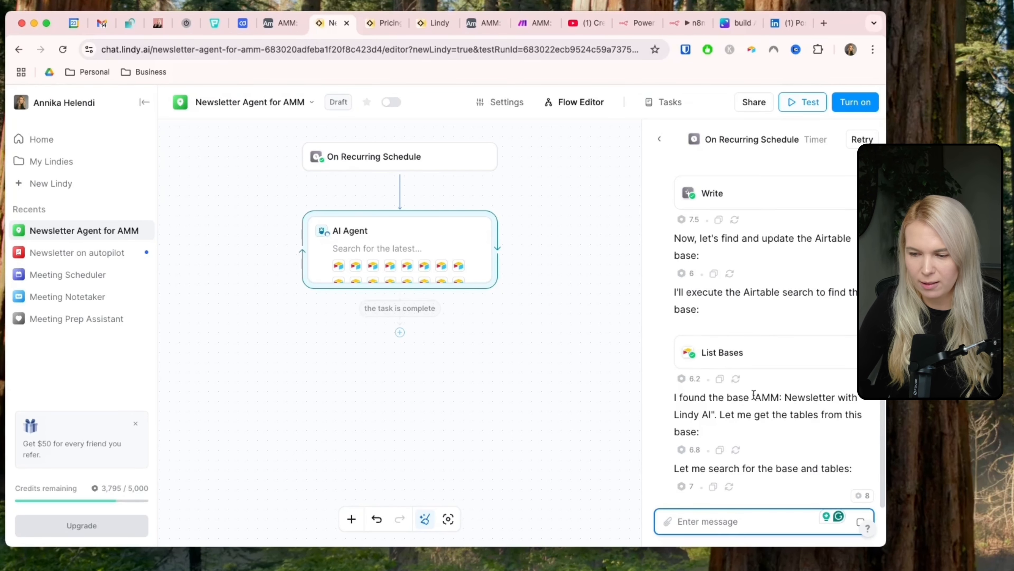
{"action": "left_click_drag", "start_coordinate": [759, 397], "coordinate": [828, 417]}
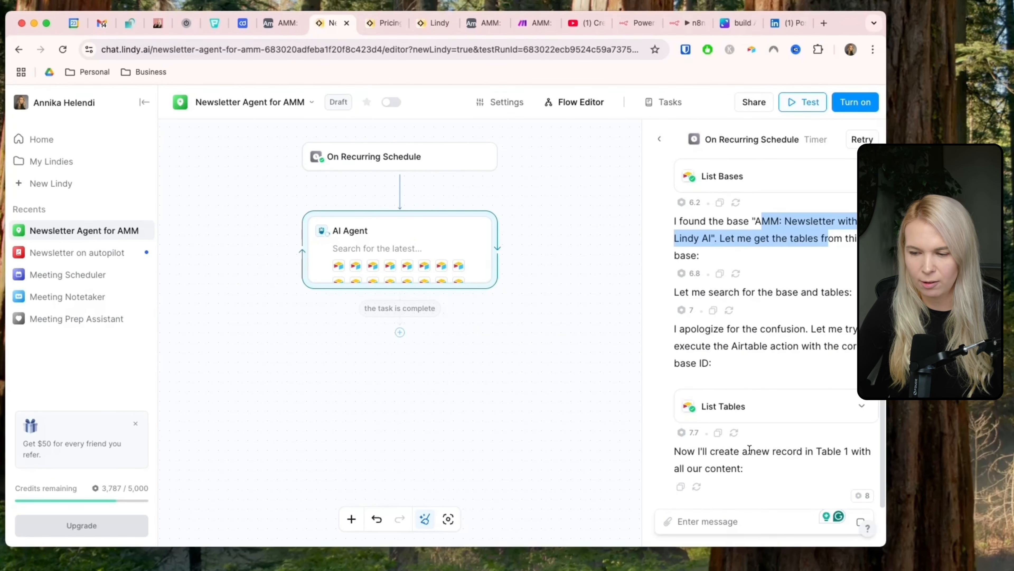
{"action": "left_click", "coordinate": [846, 105]}
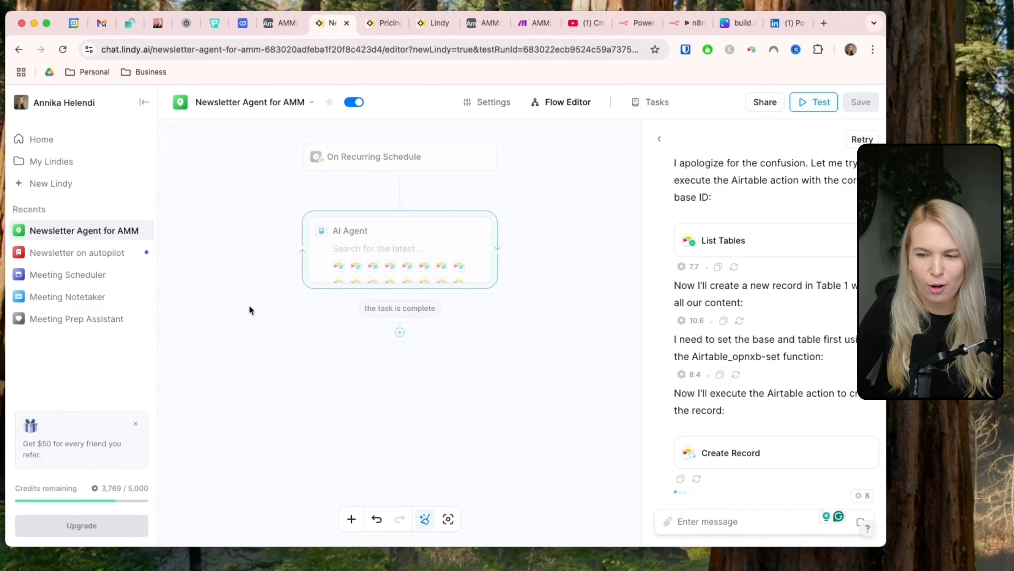
Step: Look through the recommended templates and the sales, meetings and emails templates on Lindy's home page
{"action": "left_click", "coordinate": [48, 140]}
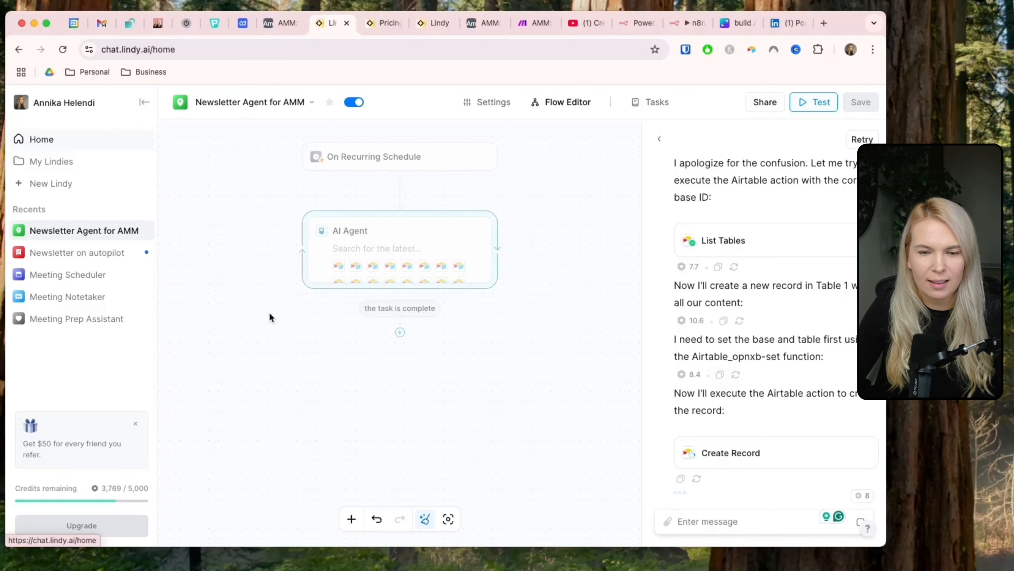
{"action": "scroll", "coordinate": [269, 314], "scroll_direction": "down", "scroll_amount": 1}
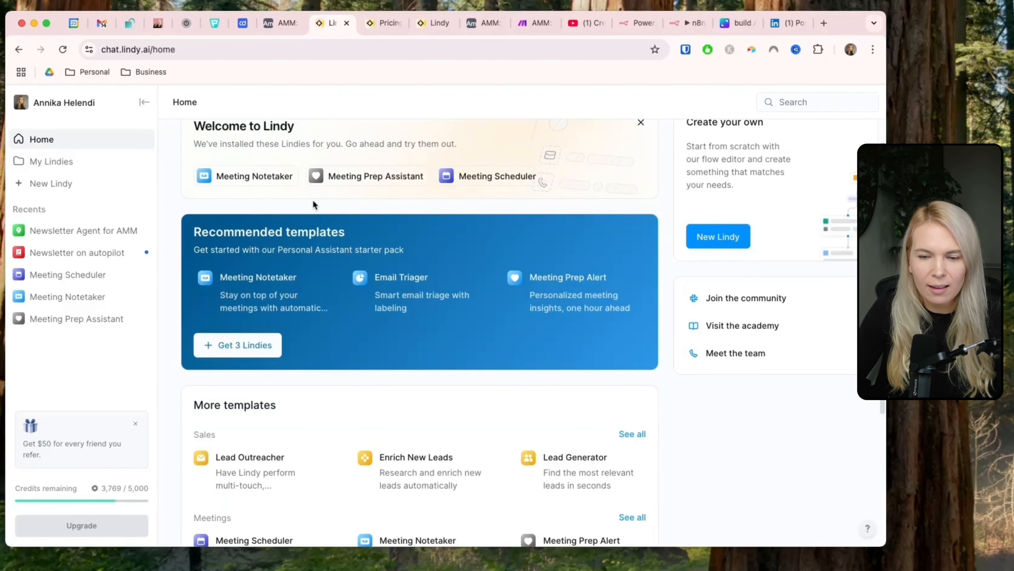
{"action": "scroll", "coordinate": [326, 427], "scroll_direction": "down", "scroll_amount": 5}
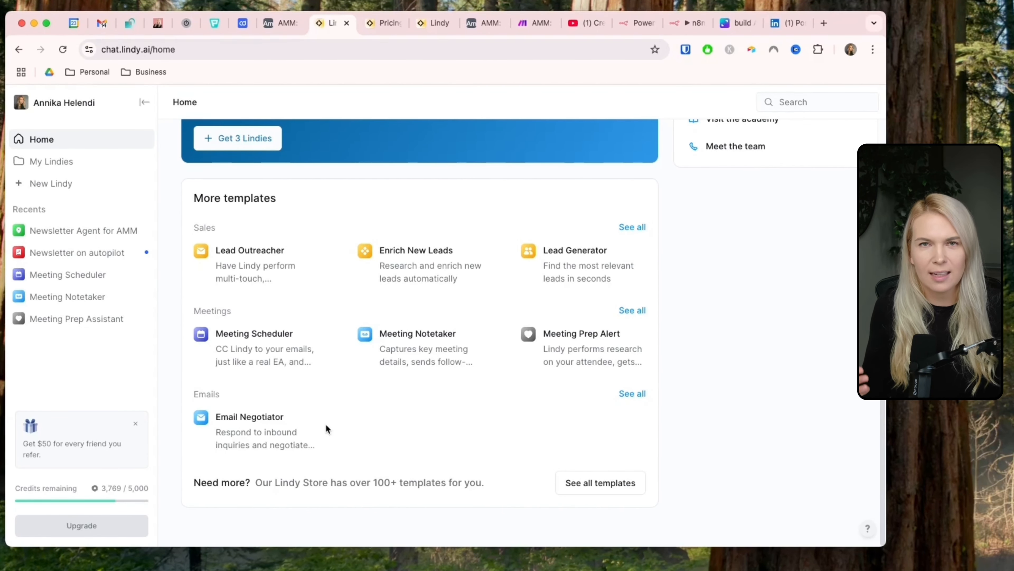
Step: Switch to the Make scenario that is open in the browser
{"action": "left_click", "coordinate": [530, 20]}
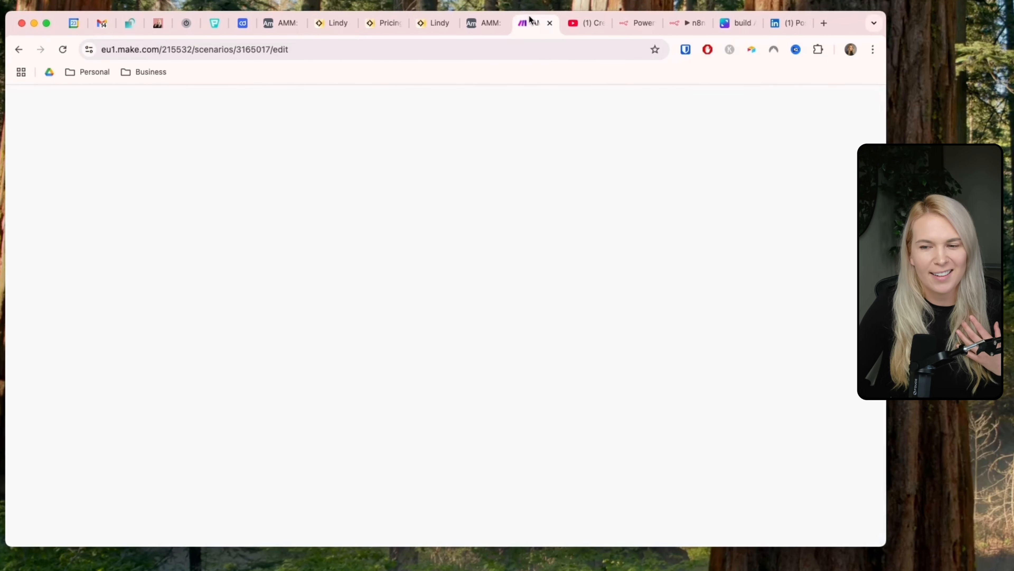